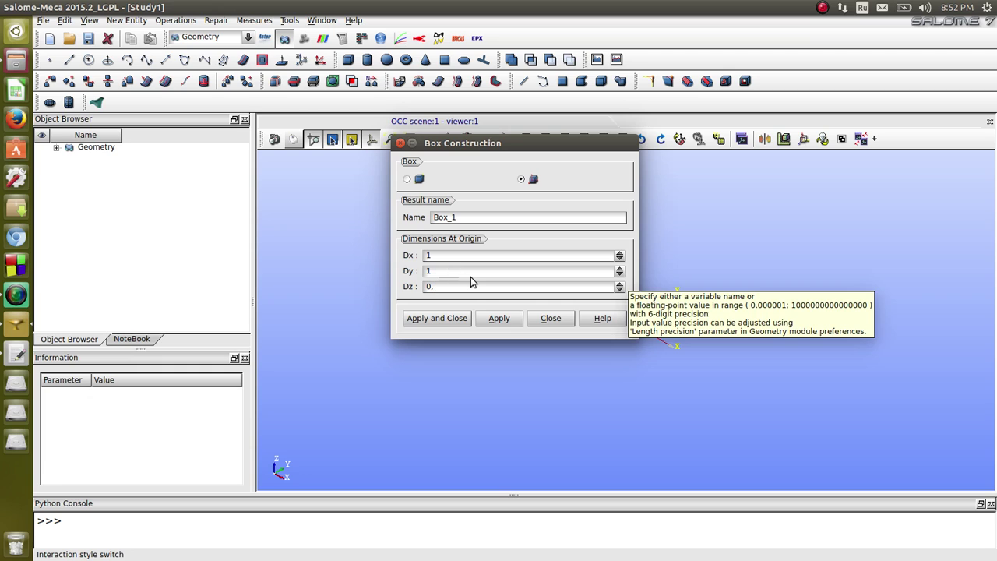
Create a box at the origin with dimensions Dx 1, Dy 1 and Dz 0.25
left_click(440, 319)
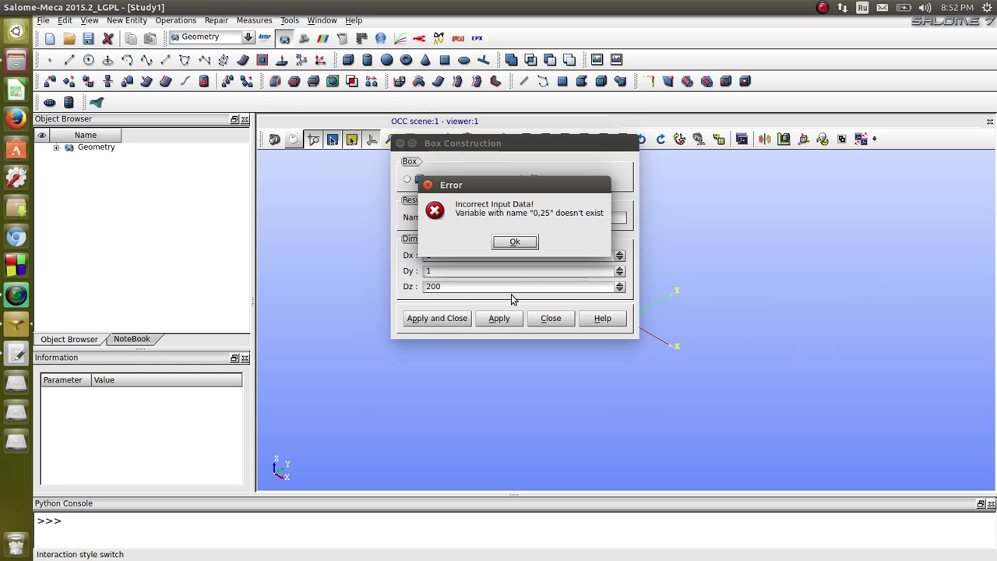
left_click(512, 242)
left_click_drag(465, 286, 367, 282)
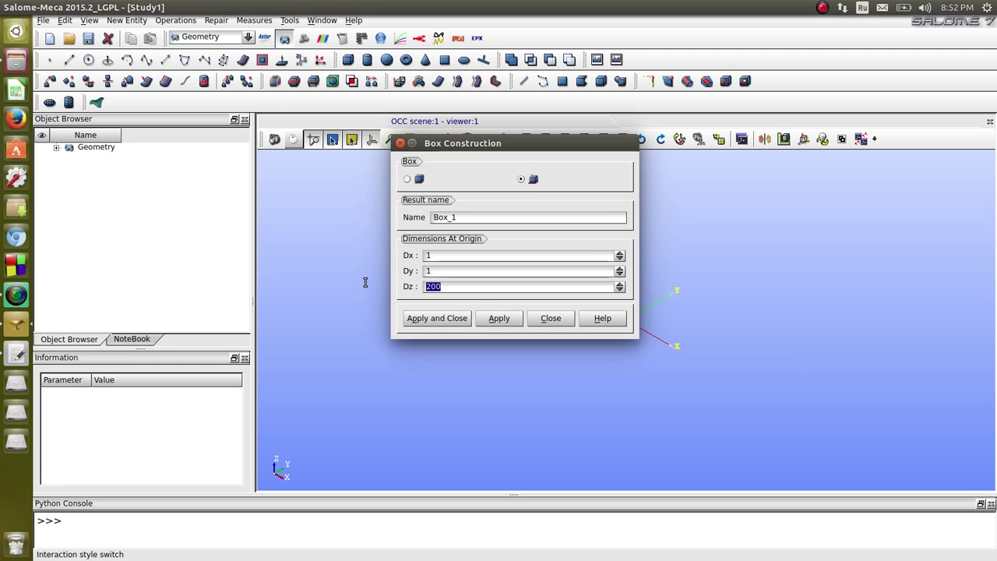
type("0.")
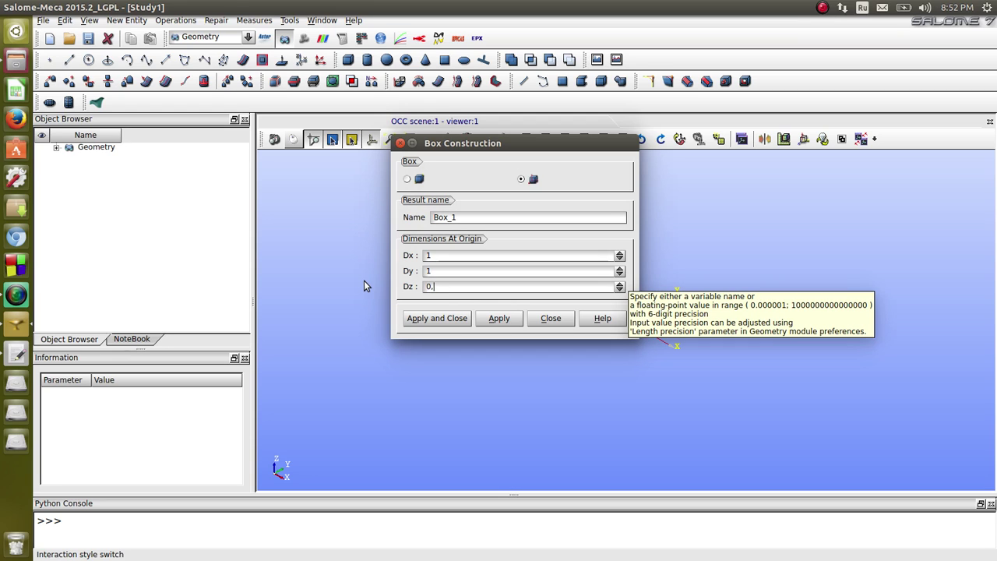
type("25")
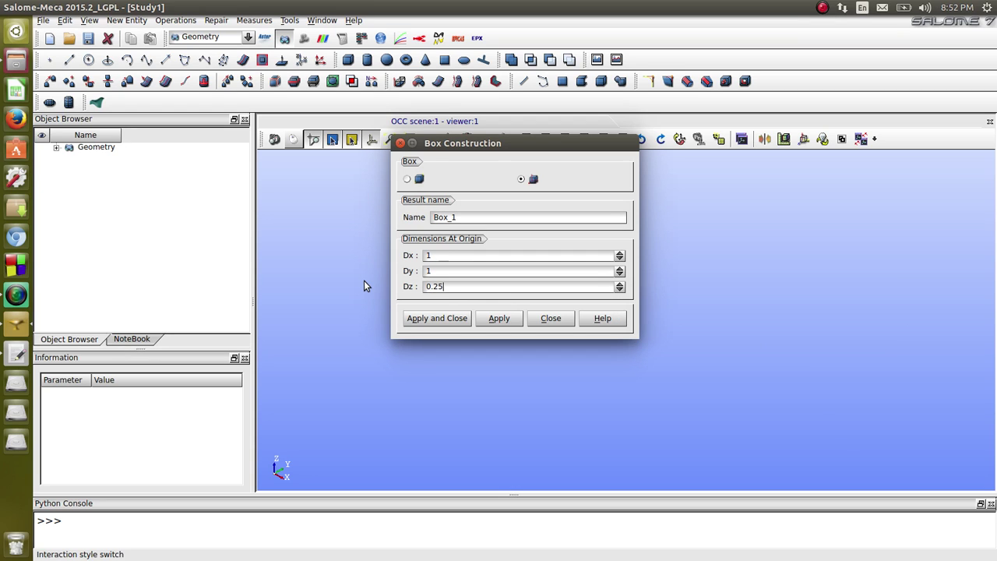
left_click(439, 319)
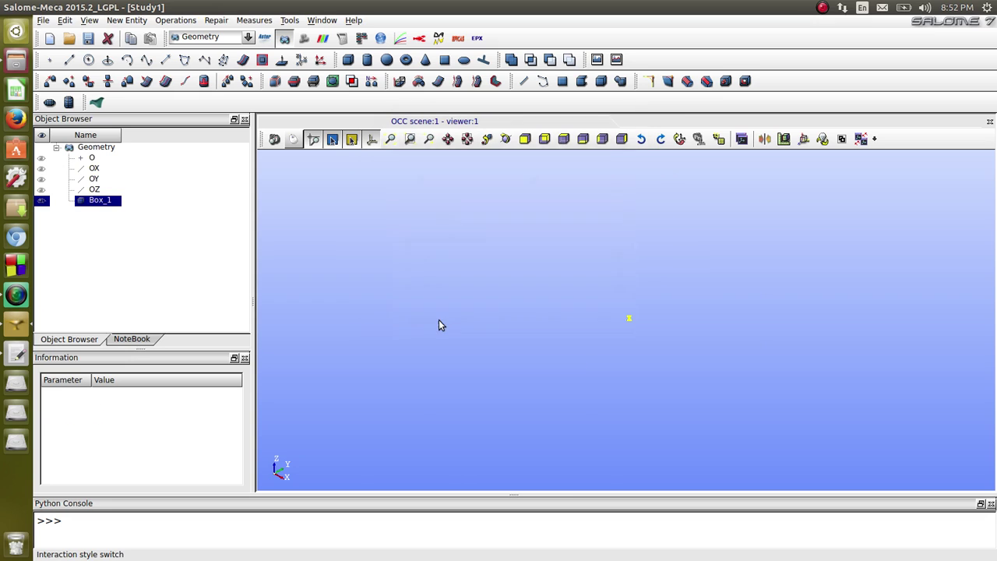
Translate a copy of Box_1 by 0.25 along Z so it sits on top of the original box
scroll(528, 336, "down", 3)
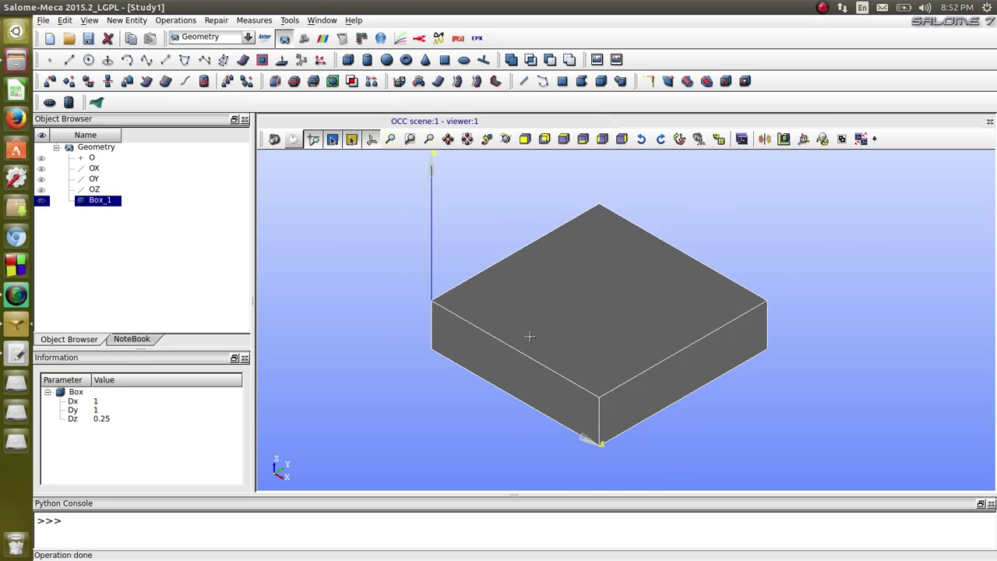
left_click(187, 21)
mouse_move(191, 46)
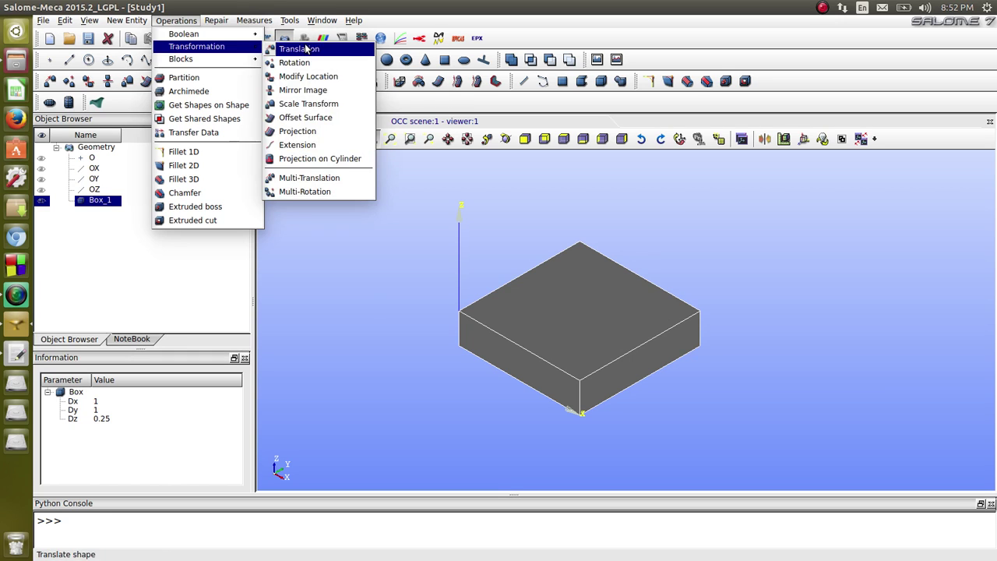
left_click(300, 48)
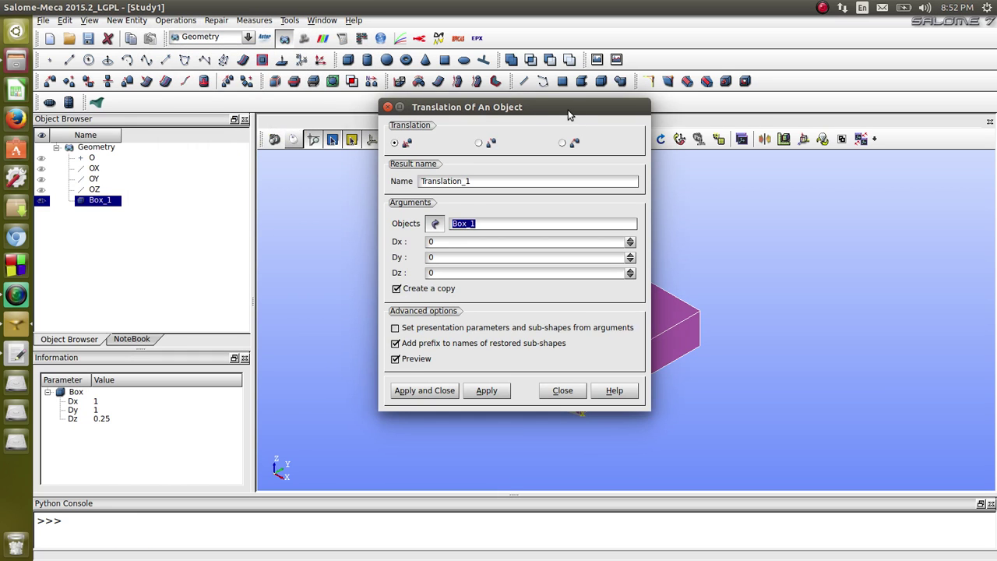
left_click_drag(575, 110, 354, 137)
left_click(234, 300)
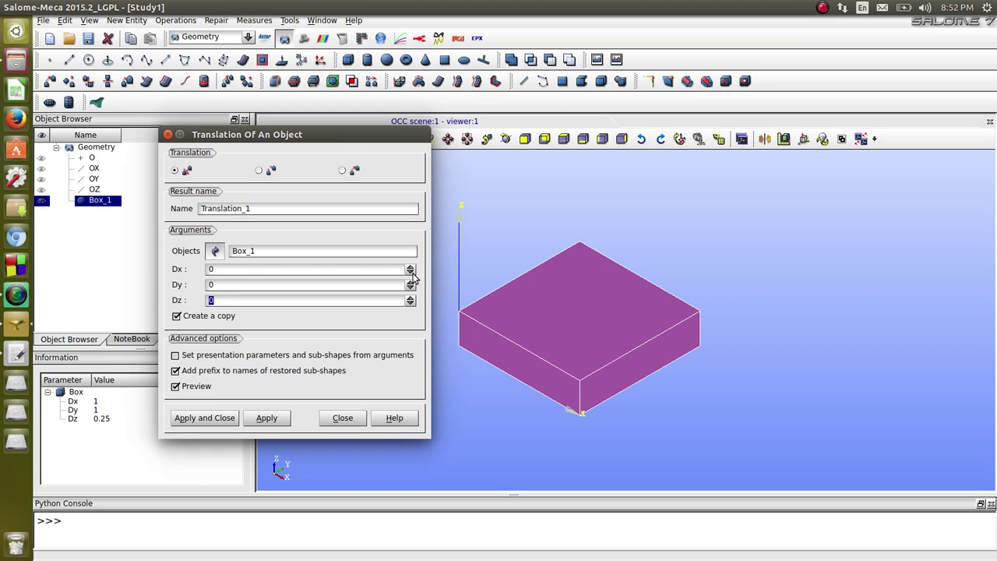
type("0.25")
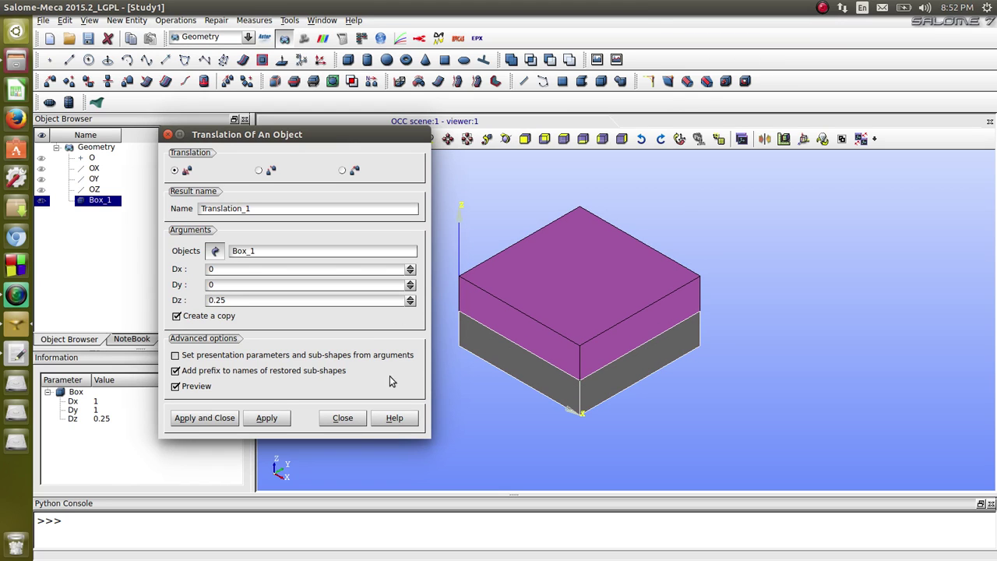
left_click(208, 417)
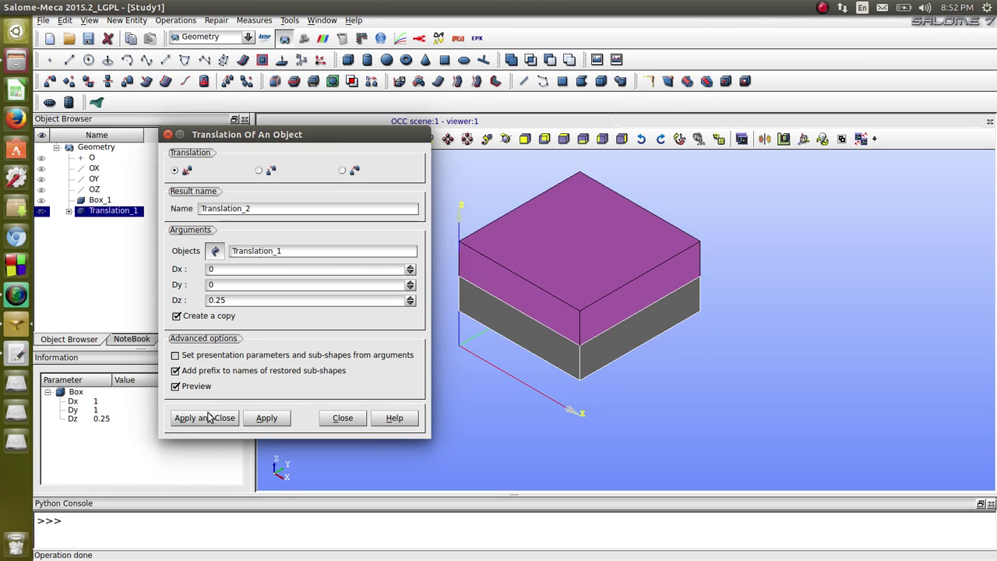
Show Box_1 again and create a partition from Box_1 and Translation_1 with resulting type Solid
left_click(41, 200)
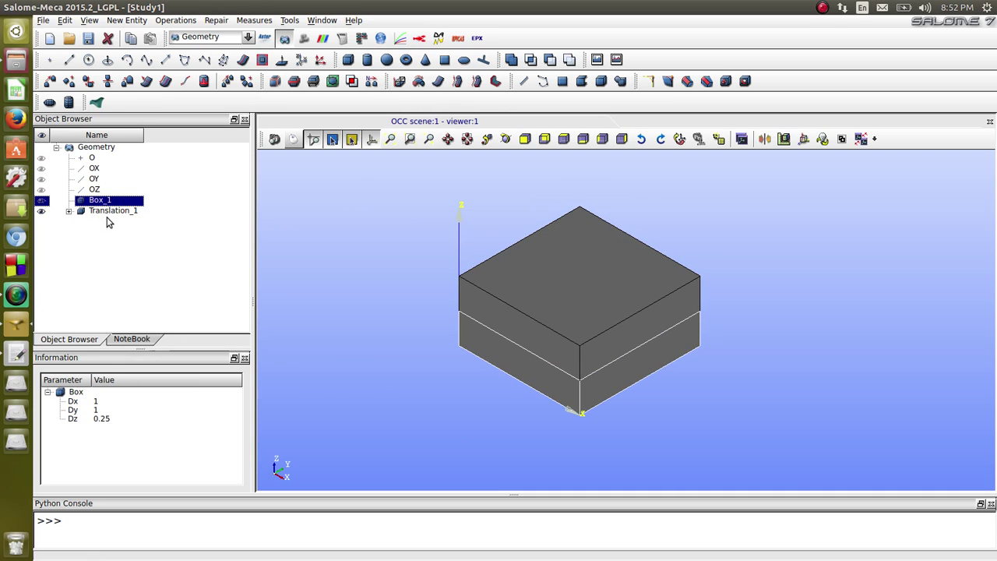
left_click(112, 215, "ctrl")
left_click(183, 20)
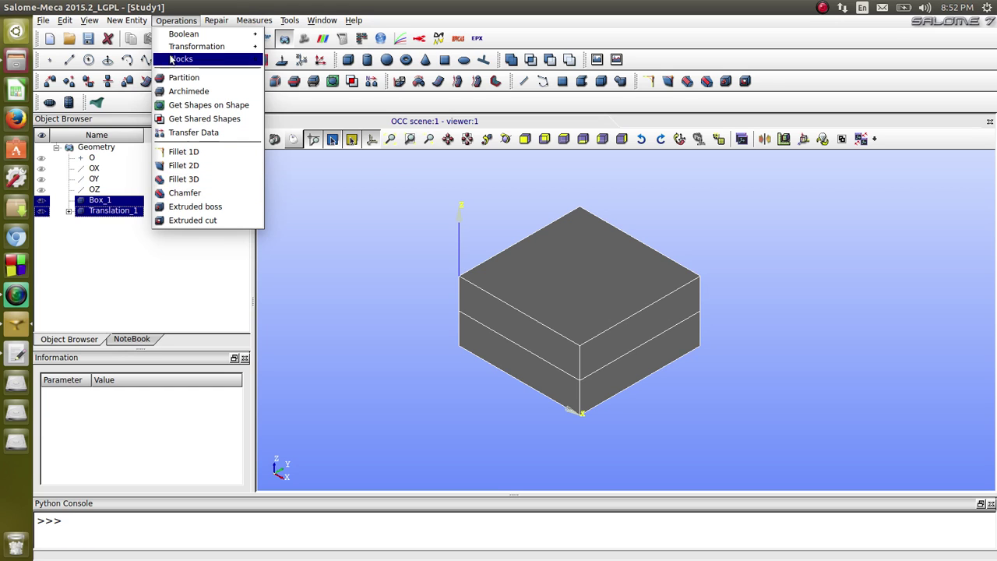
left_click(187, 78)
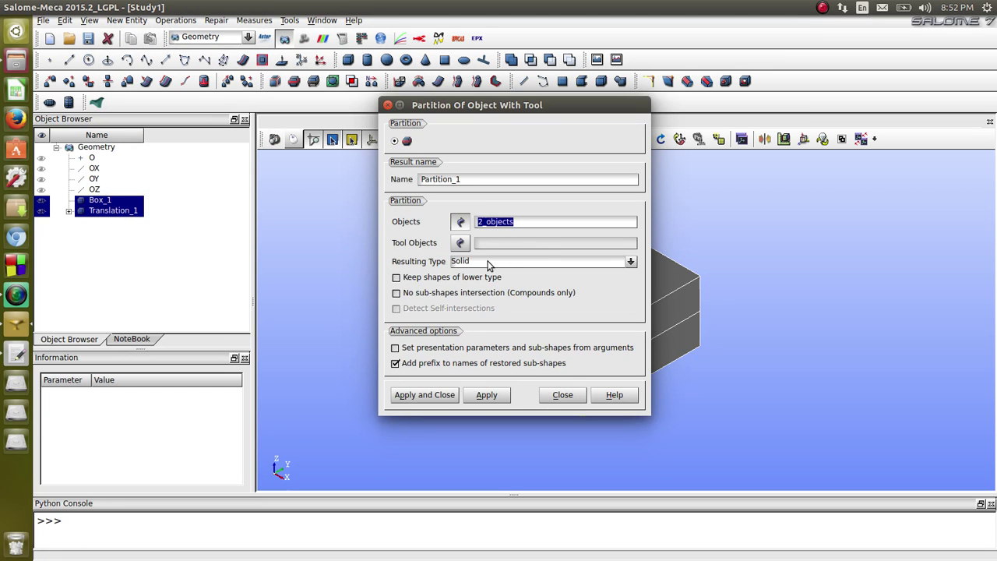
left_click(488, 263)
left_click(488, 263)
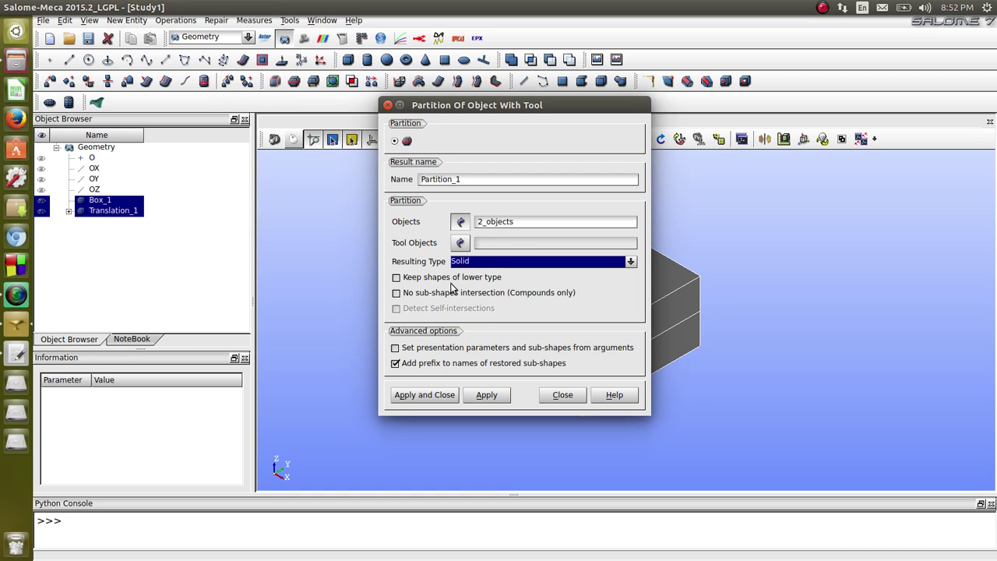
left_click(417, 395)
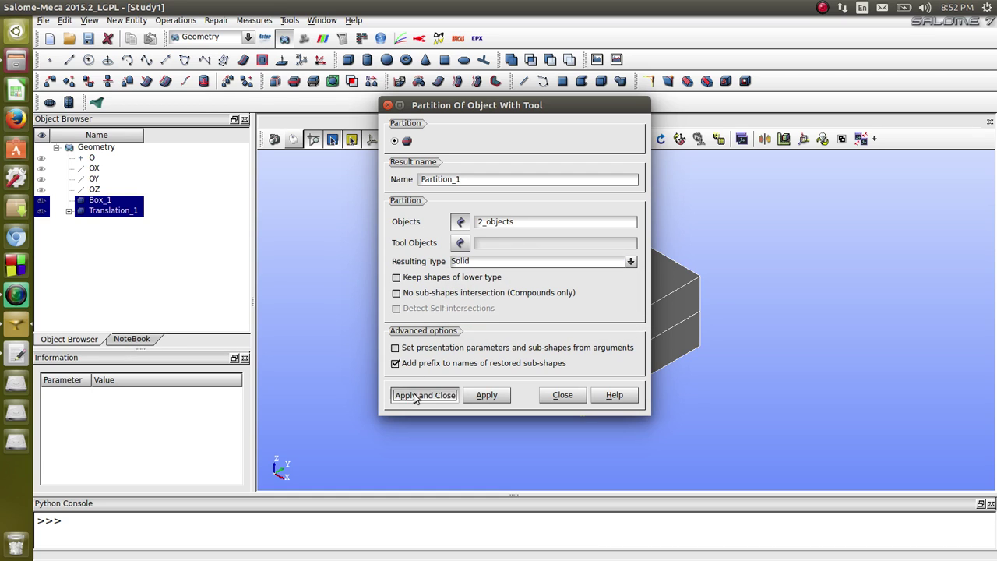
Explode Partition_1 into its Solid sub-shapes
left_click(126, 20)
left_click(143, 134)
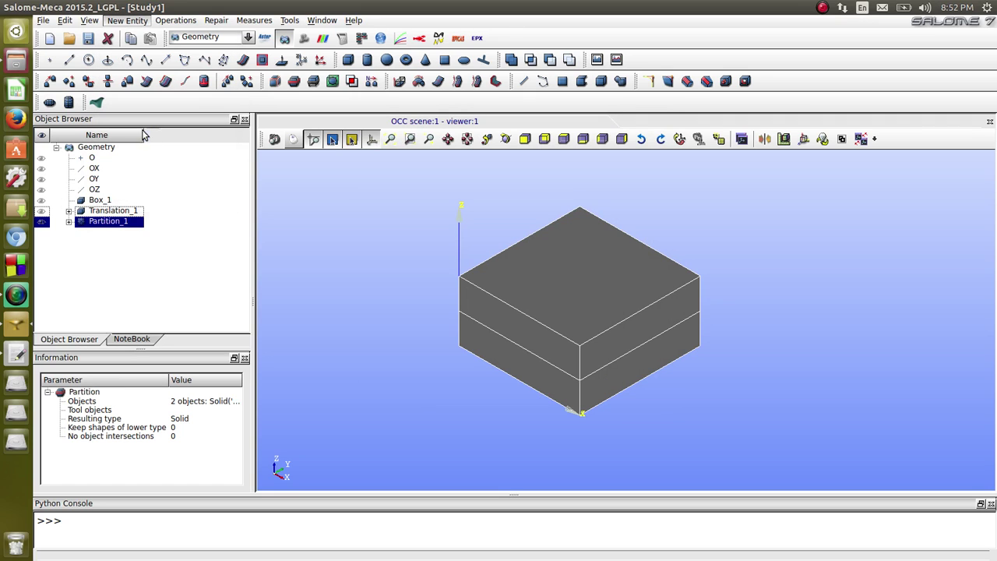
left_click(510, 216)
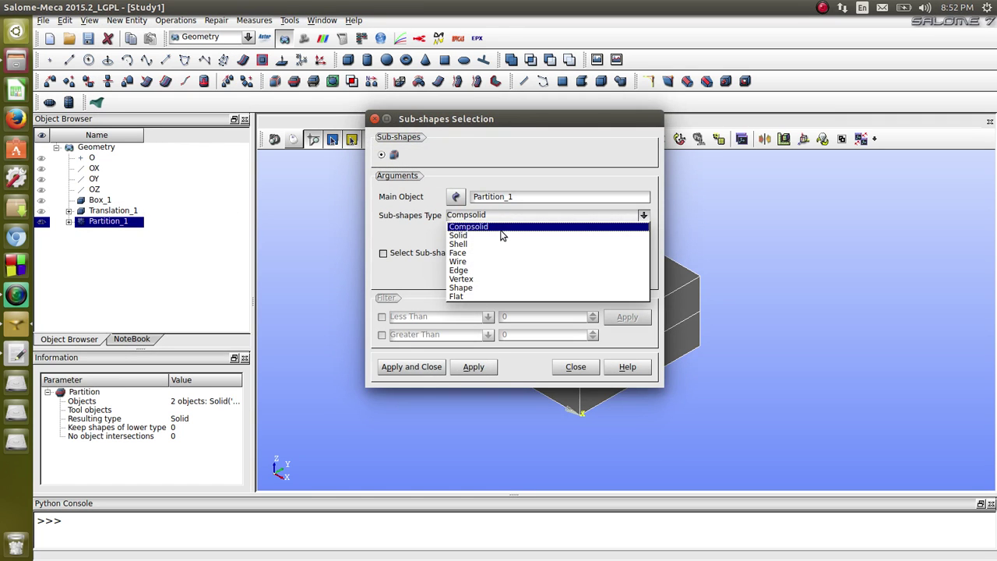
left_click(458, 235)
left_click(413, 367)
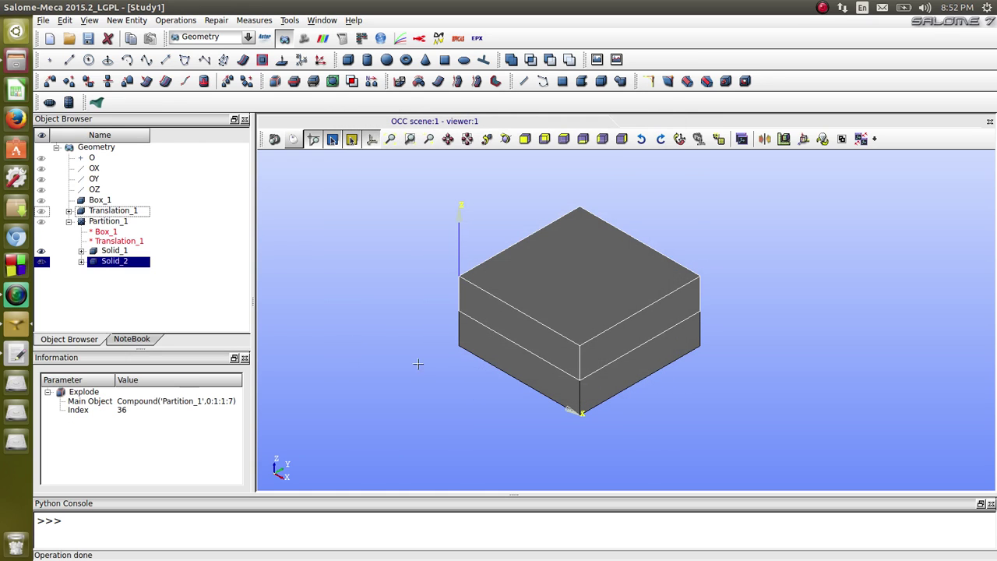
Rename the partition's lower solid, Solid_1, as Material1
left_click(114, 250)
right_click(114, 250)
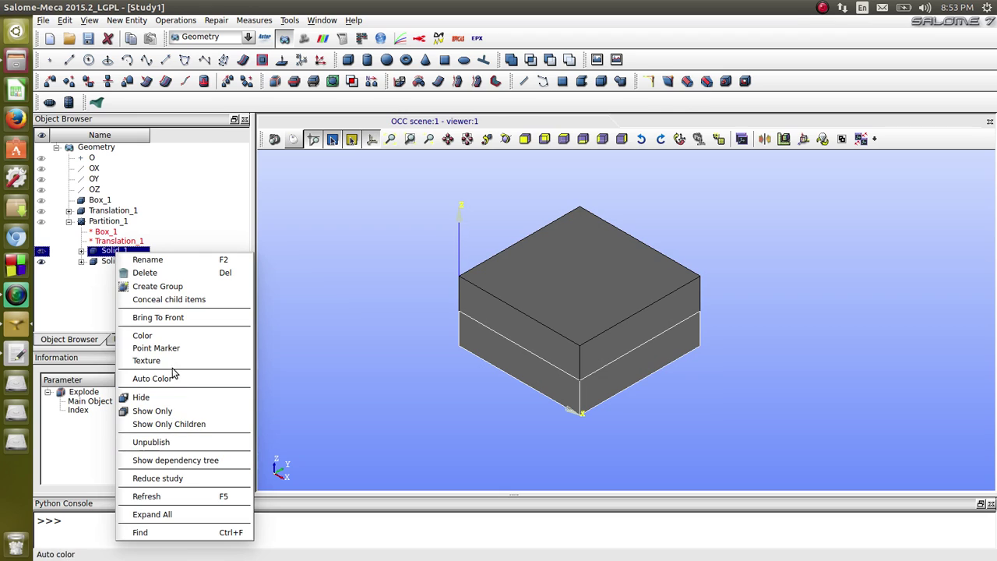
key("Escape")
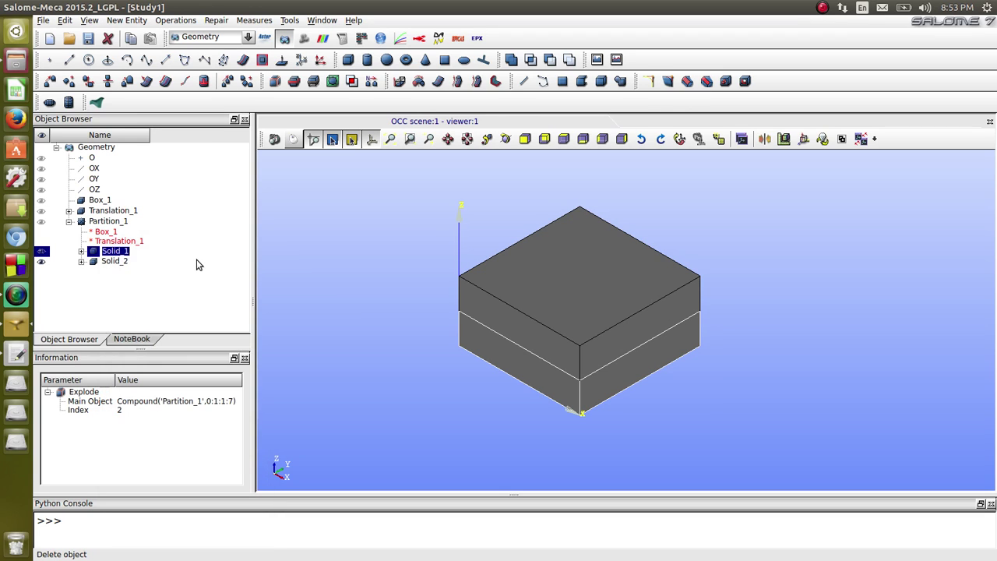
type("Material1")
Rename the partition's upper solid, Solid_2, as Material2
left_click(124, 263)
right_click(125, 263)
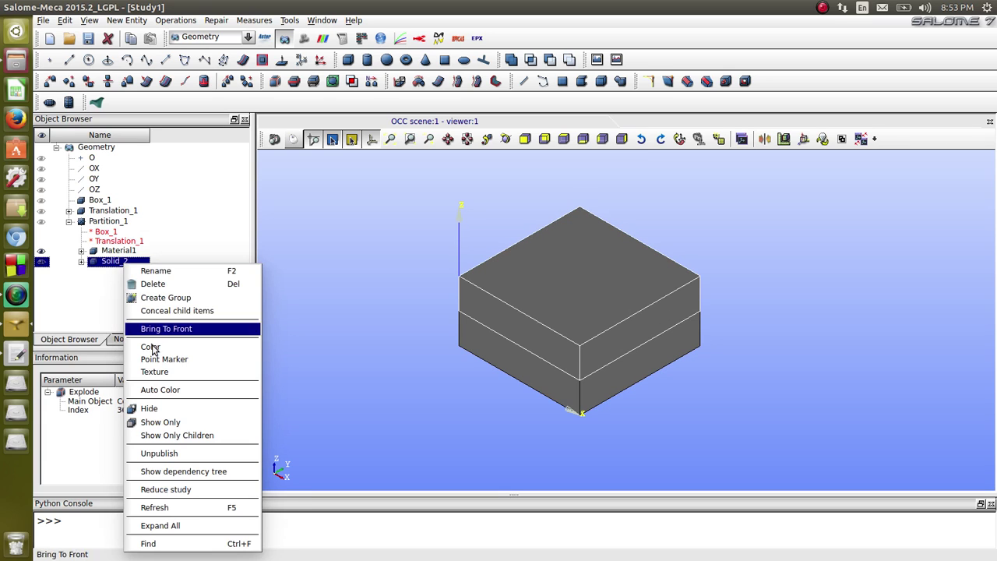
key("Escape")
type("Material")
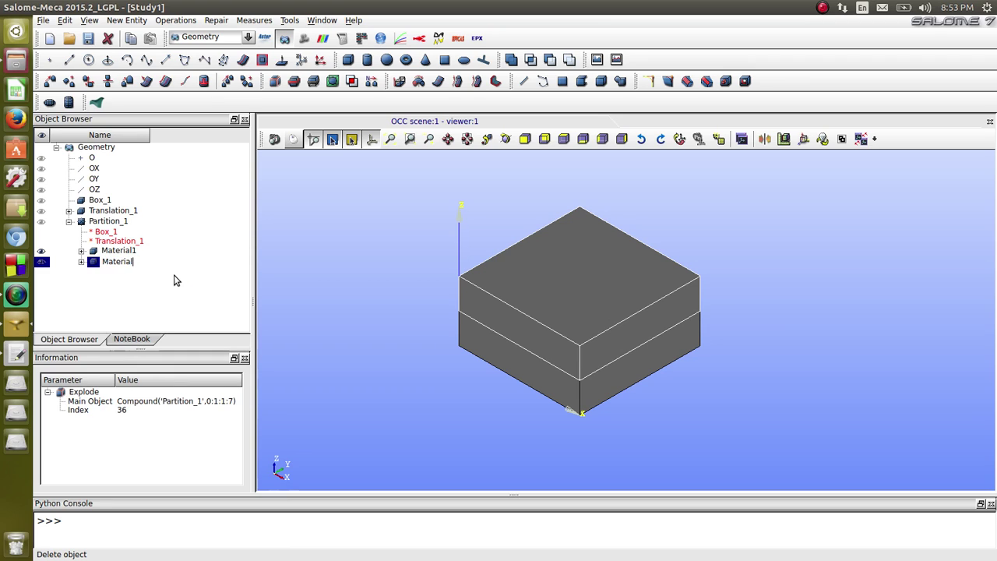
left_click(131, 274)
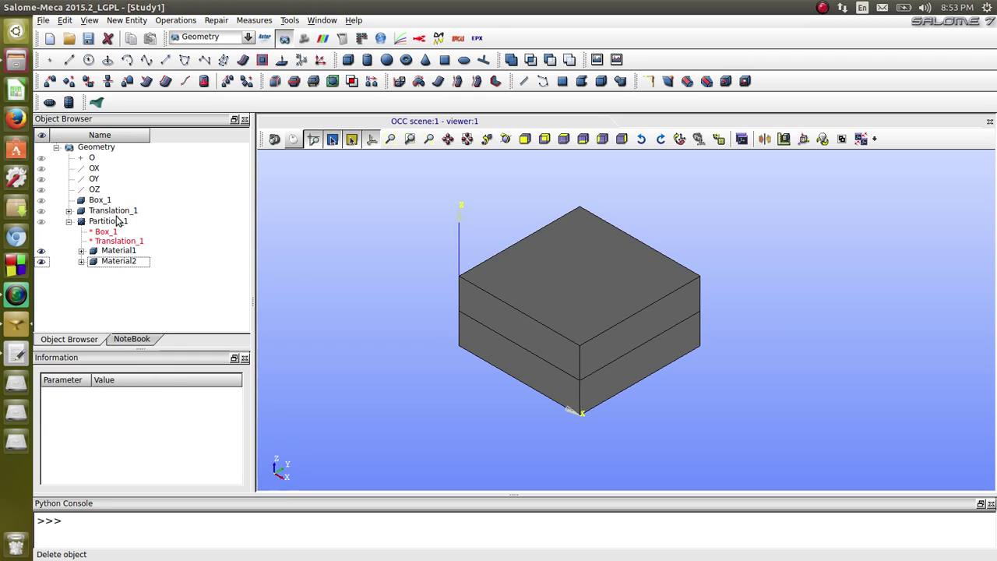
Explode Partition_1 into its Face sub-shapes
left_click(108, 223)
left_click(126, 20)
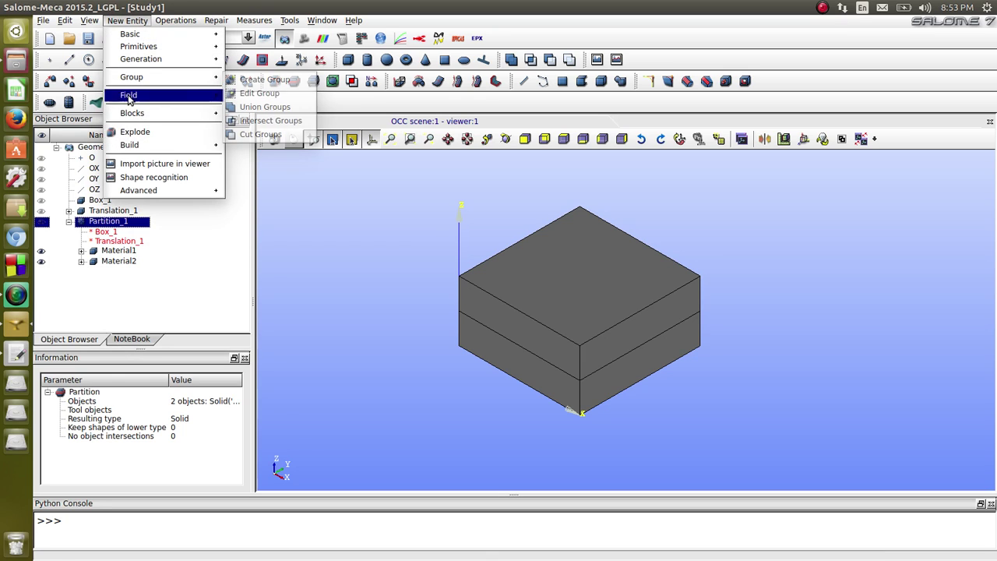
left_click(125, 132)
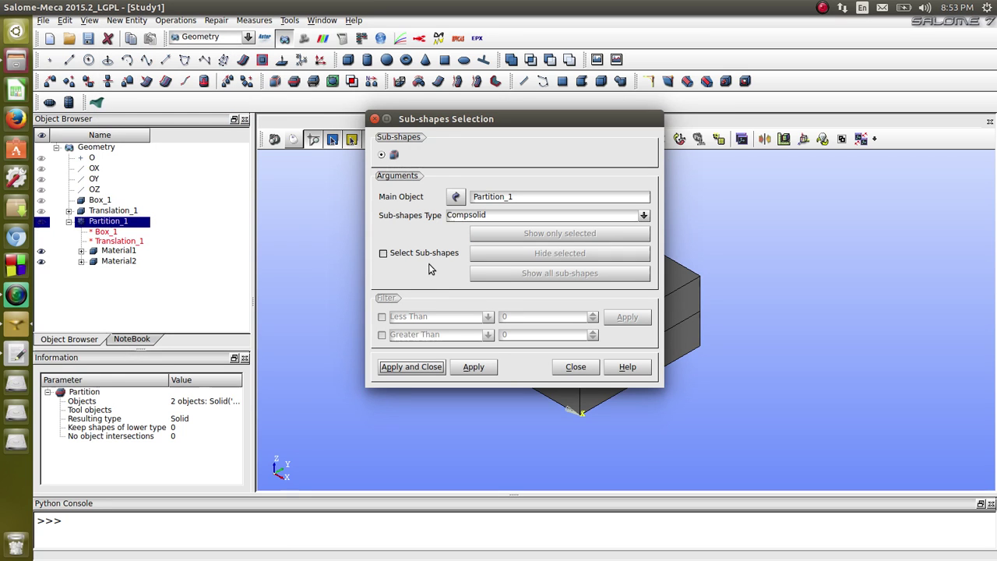
left_click(503, 215)
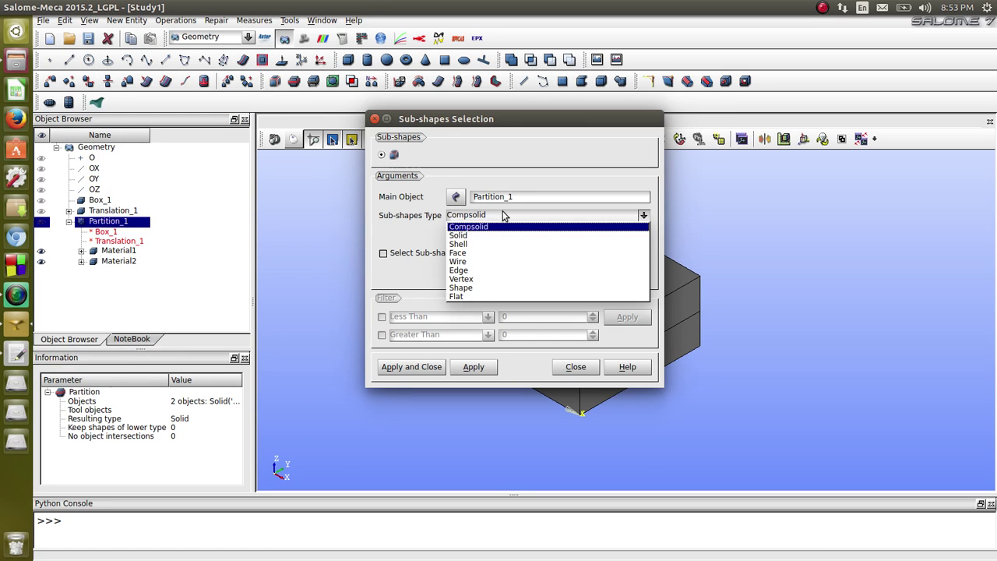
left_click(484, 252)
left_click(428, 368)
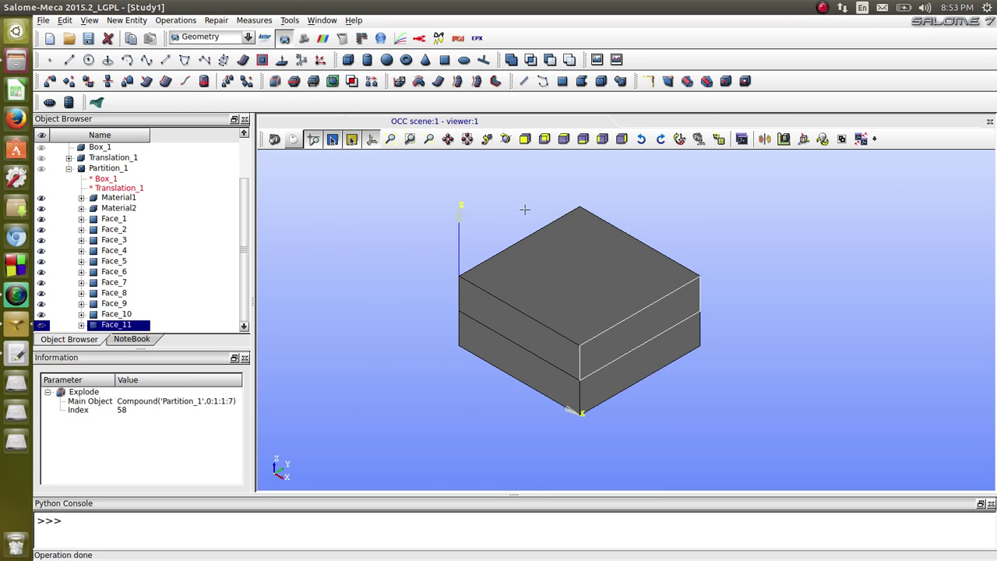
Rename the top face of the stacked boxes as temp2
scroll(526, 211, "down", 10)
left_click(467, 139)
left_click_drag(561, 245, 590, 276)
left_click(587, 269)
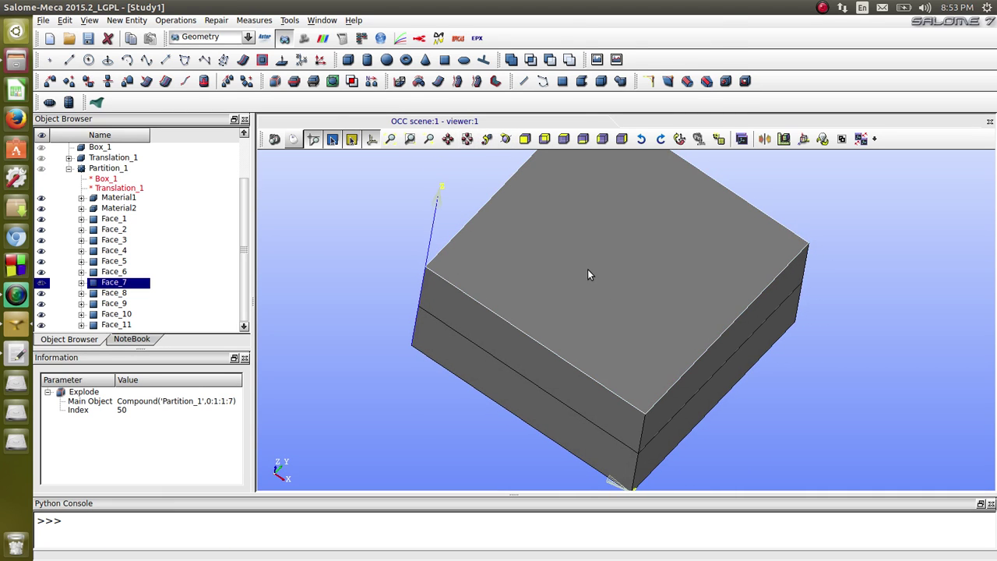
right_click(587, 269)
left_click(620, 43)
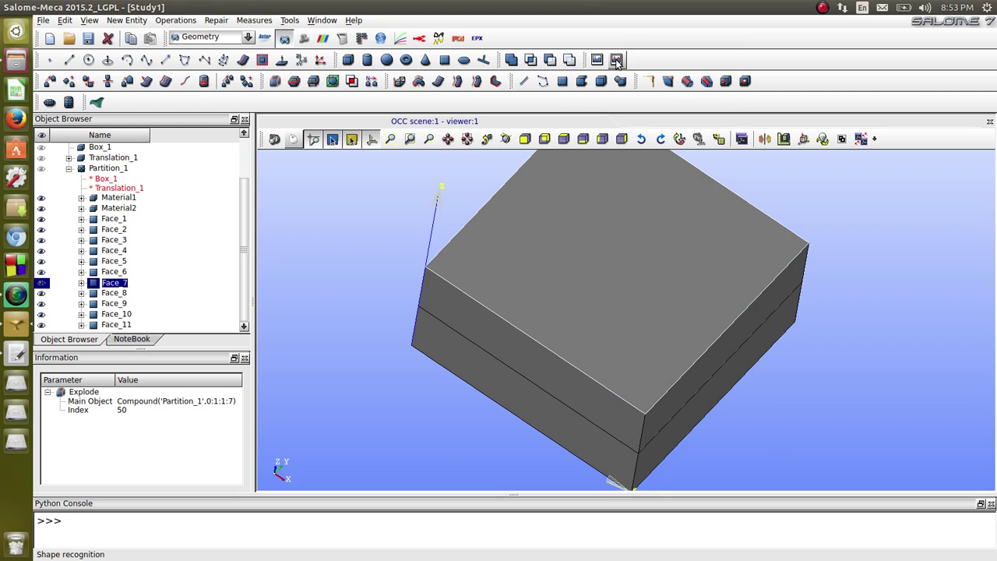
type("temp2")
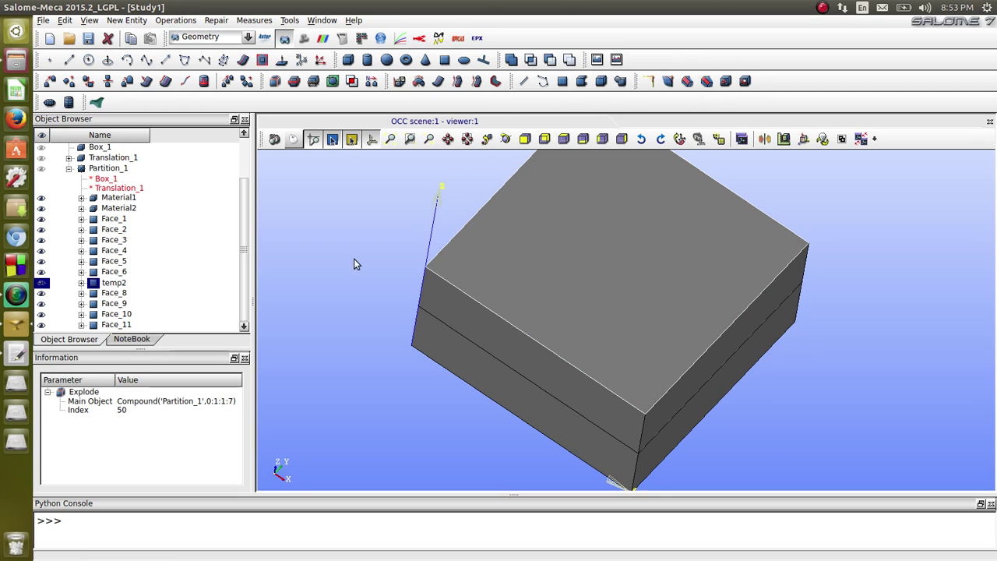
left_click(381, 242)
Rename the bottom face of the stacked boxes as temp1
left_click(506, 140)
left_click_drag(514, 233, 559, 258)
left_click(550, 327)
right_click(550, 333)
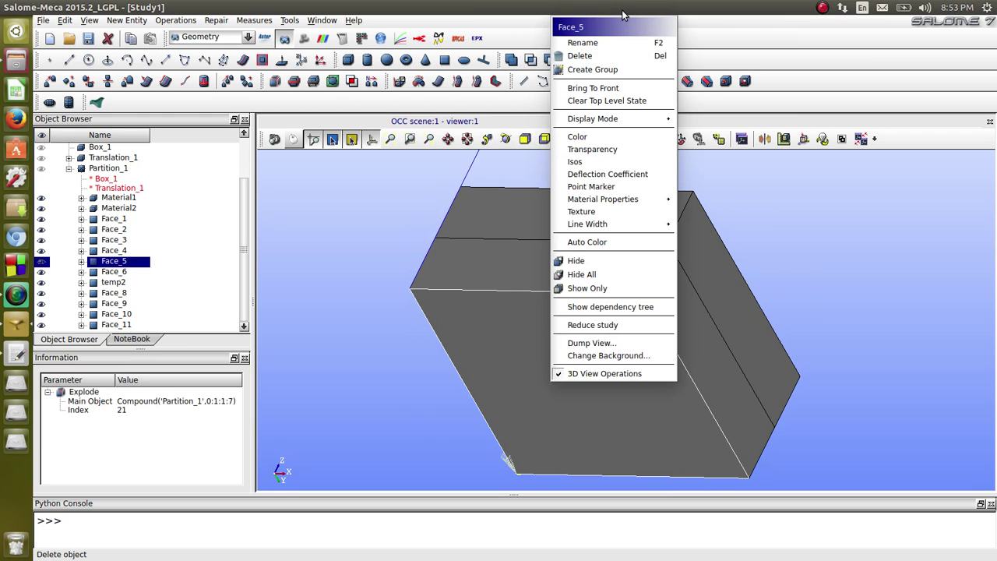
left_click(597, 42)
type("temp1")
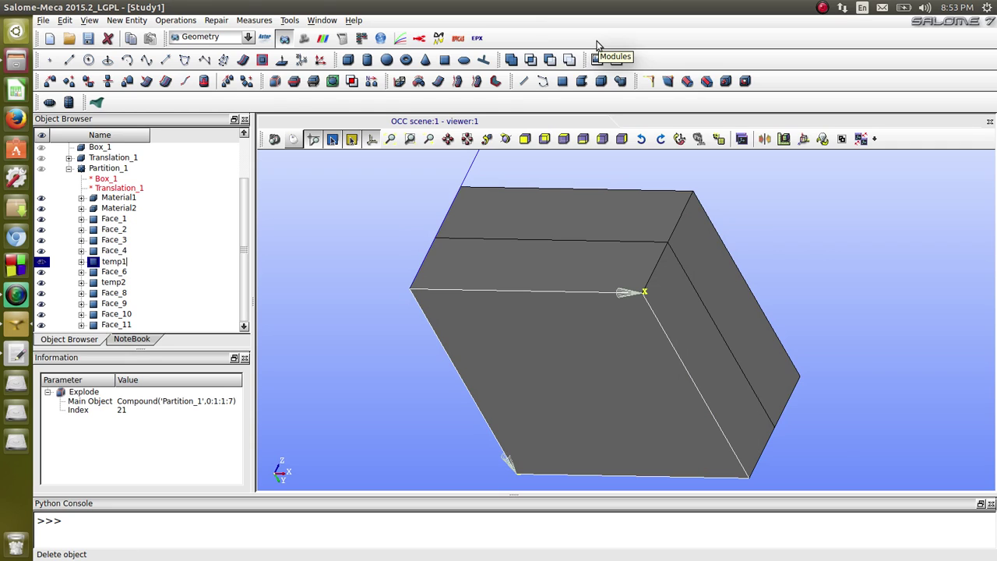
left_click(316, 220)
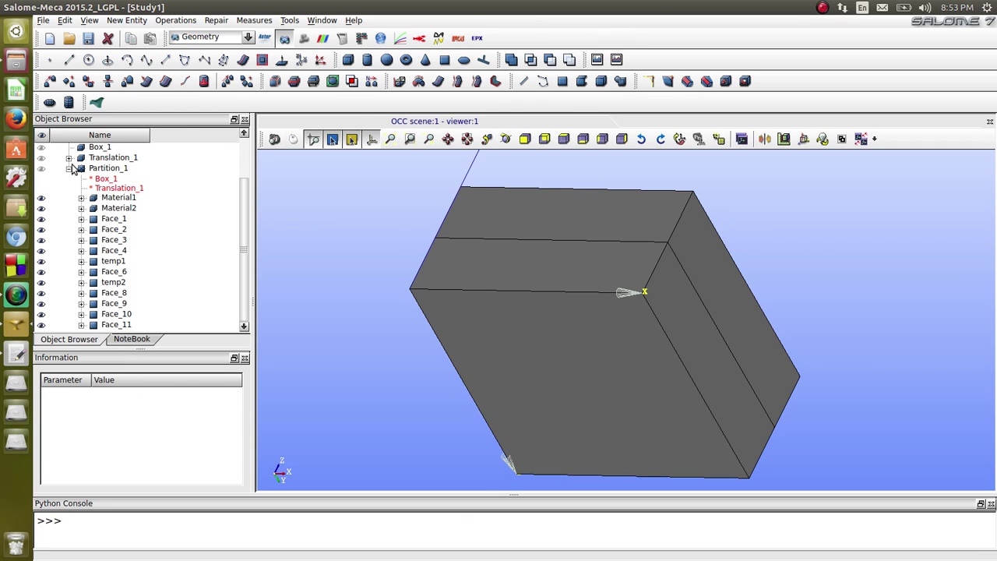
Select Partition_1 and switch to the Mesh module
left_click(108, 168)
left_click(249, 38)
left_click(212, 82)
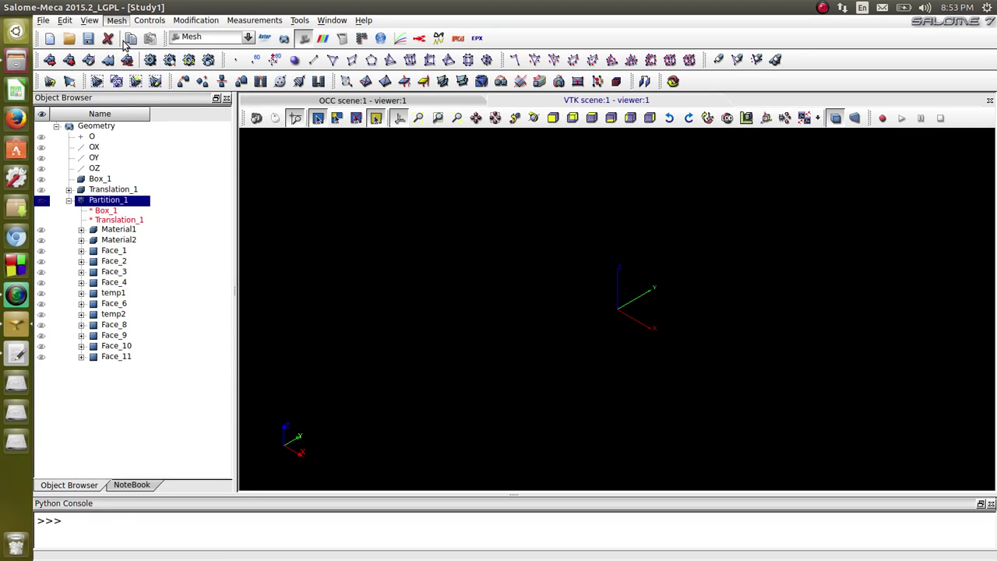
Set up a new mesh on Partition_1 with the Netgen 1D-2D-3D algorithm
left_click(130, 36)
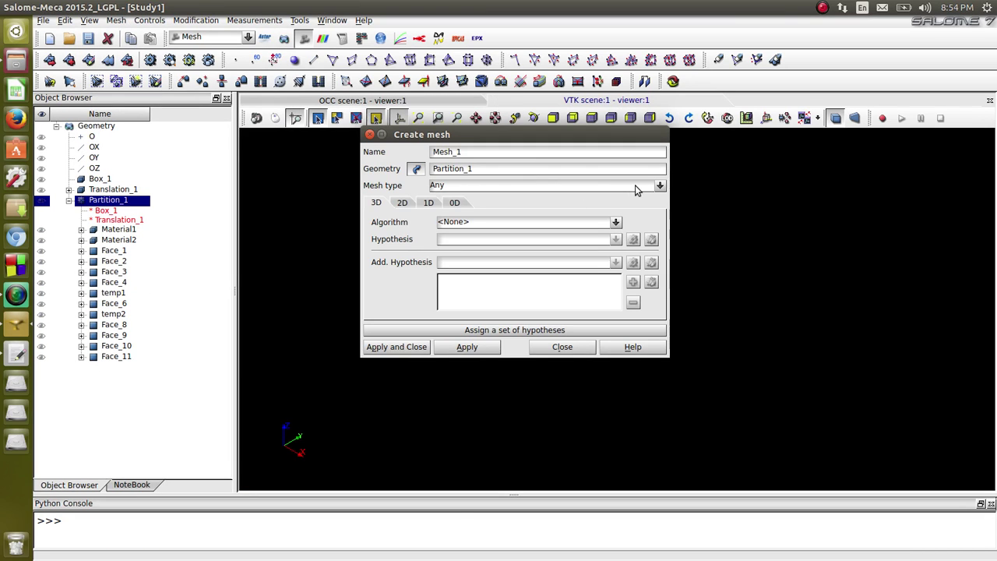
left_click(616, 222)
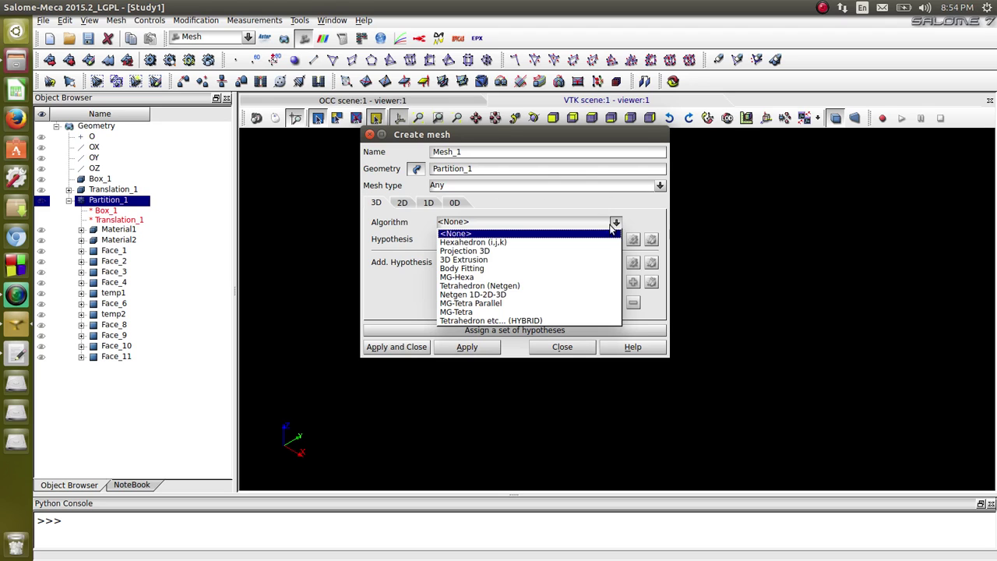
left_click(567, 290)
Add a NETGEN 3D Parameters hypothesis with max size 0.1, second order and Very Coarse fineness, and apply the mesh definition
left_click(635, 239)
left_click(656, 245)
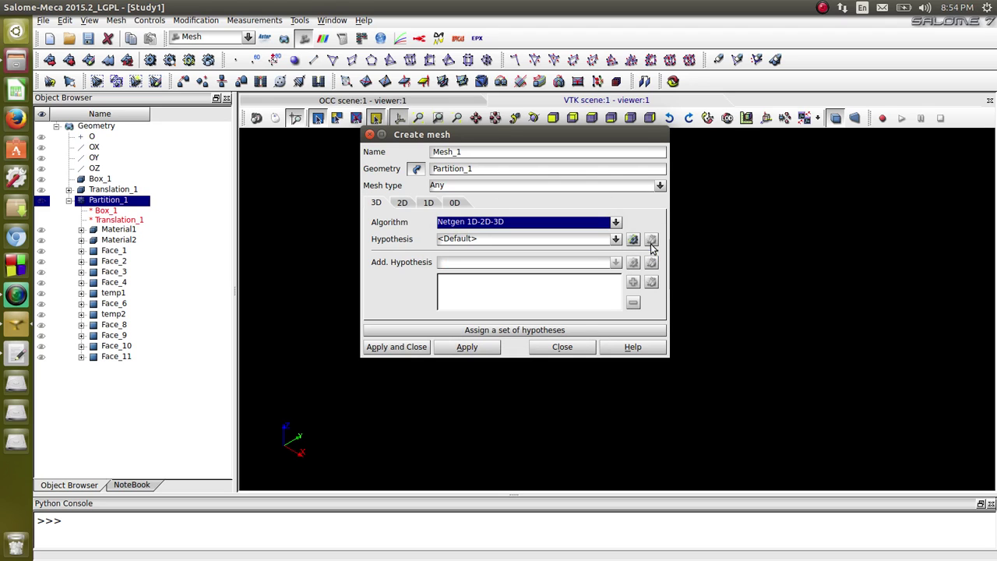
left_click_drag(520, 196, 458, 189)
type("0.1")
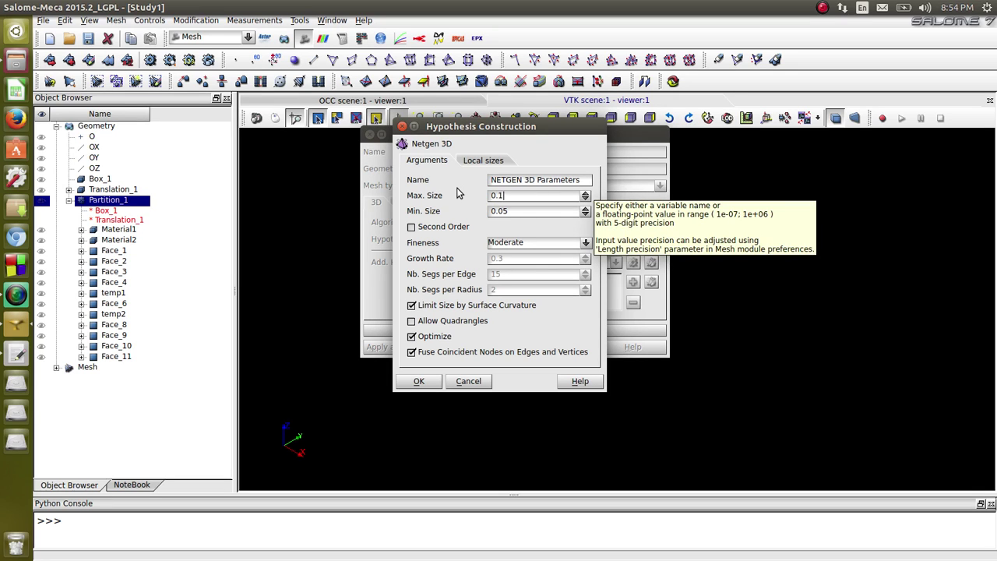
left_click(430, 227)
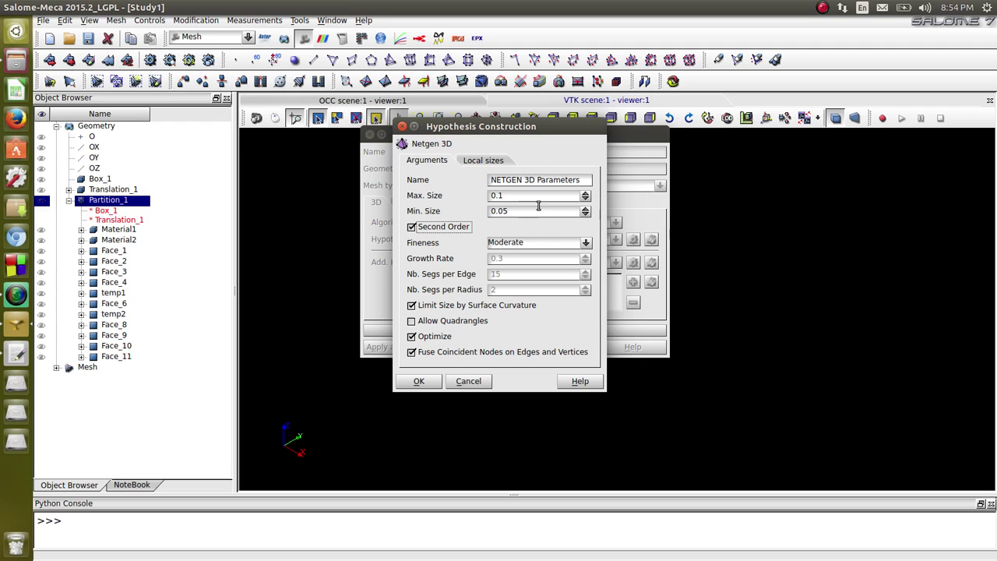
left_click(585, 242)
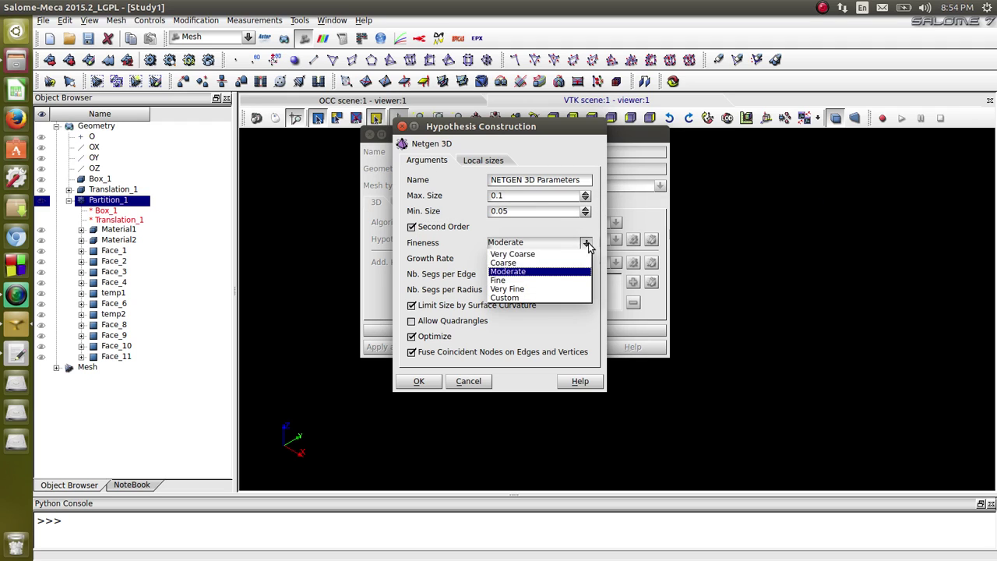
left_click(519, 245)
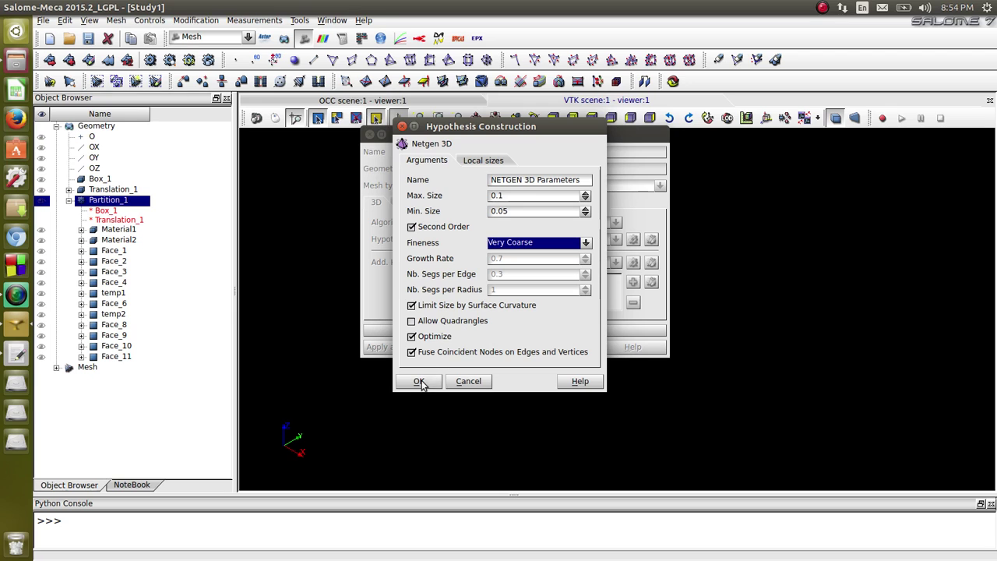
left_click(419, 381)
left_click(382, 346)
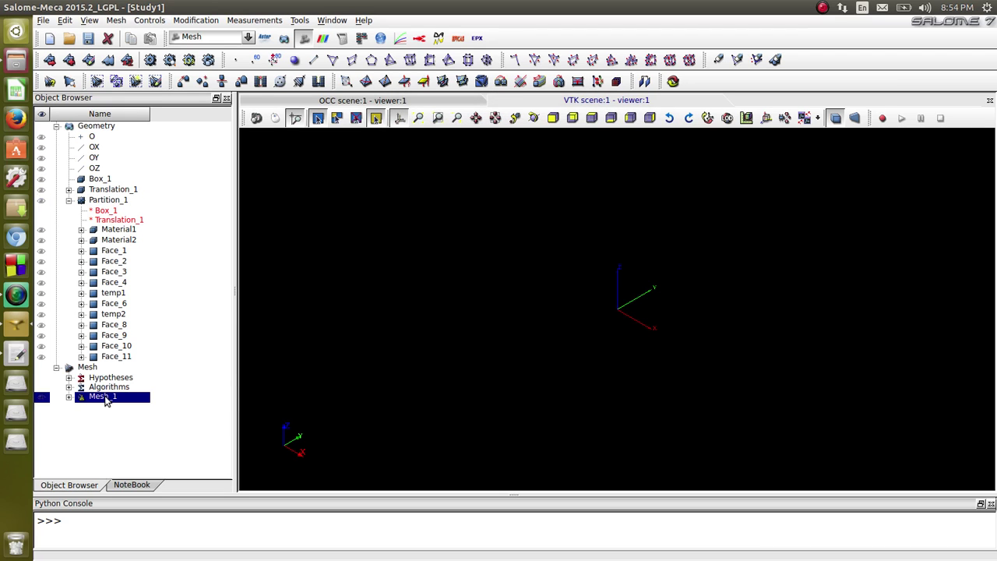
Compute Mesh_1 and fit the result in the viewer
right_click(105, 397)
left_click(152, 144)
left_click(337, 83)
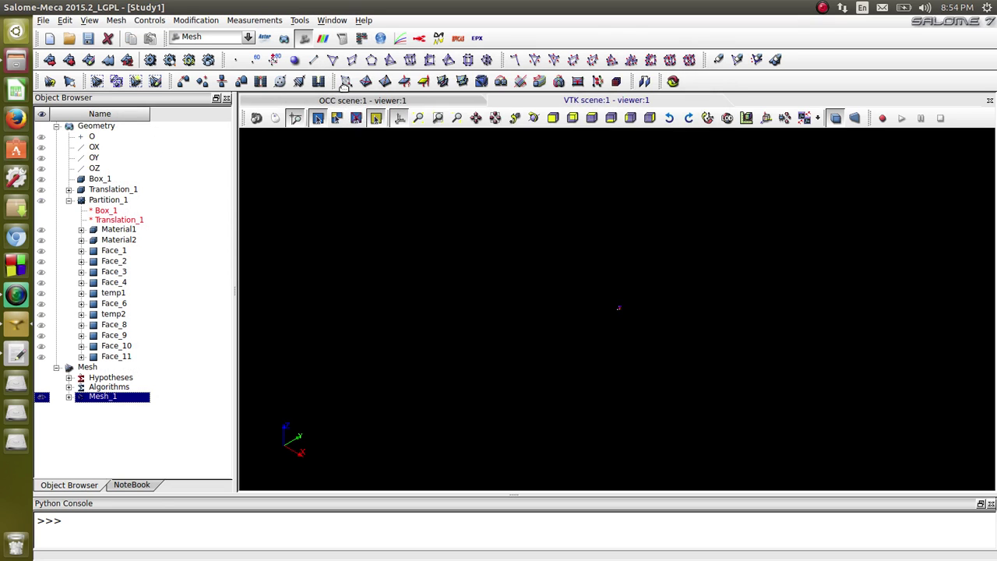
left_click(495, 117)
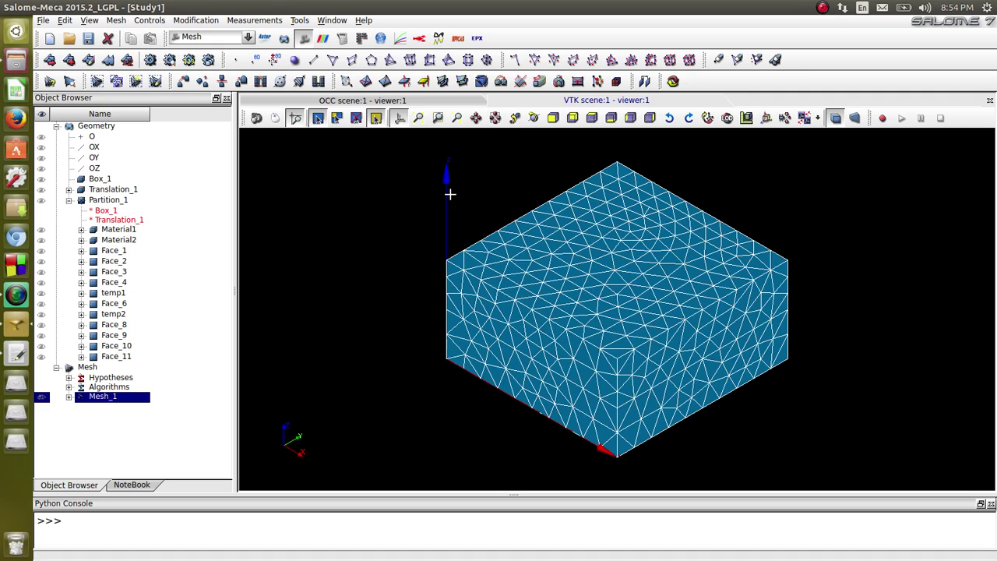
Switch to the Aster module and start a linear thermal analysis with a 3D model on Mesh_1 using geometrical groups
left_click(248, 37)
left_click(232, 64)
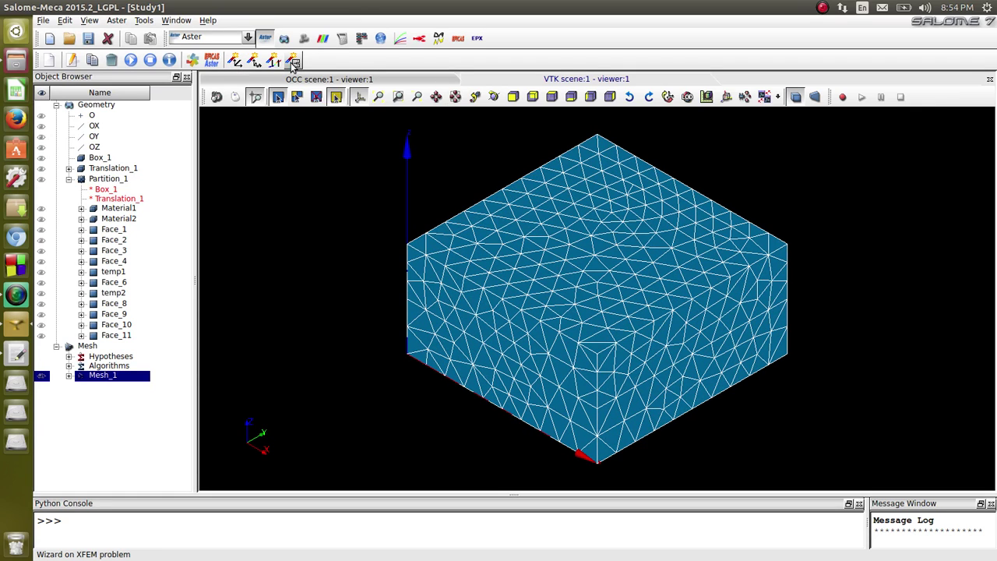
left_click(275, 63)
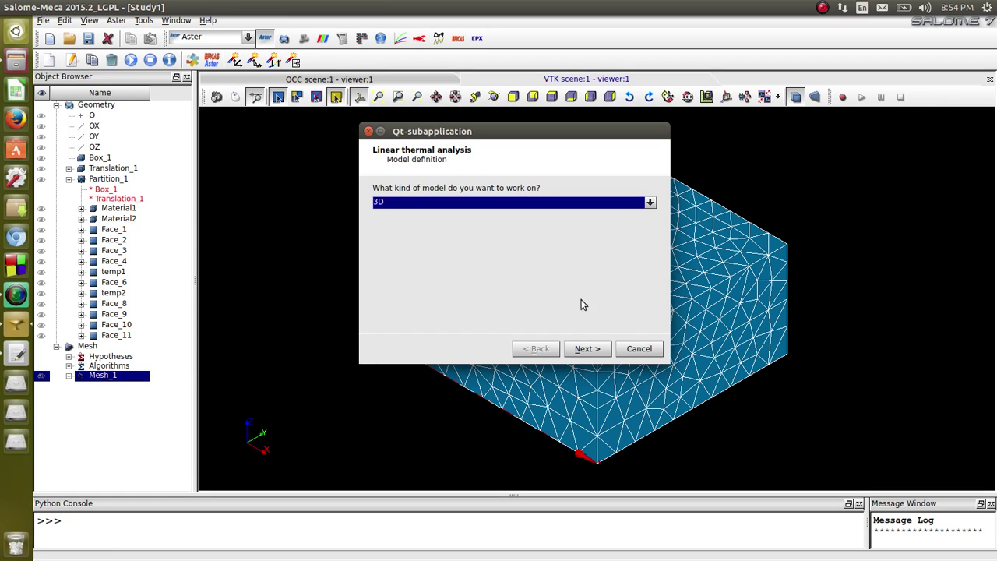
left_click(583, 350)
left_click(388, 211)
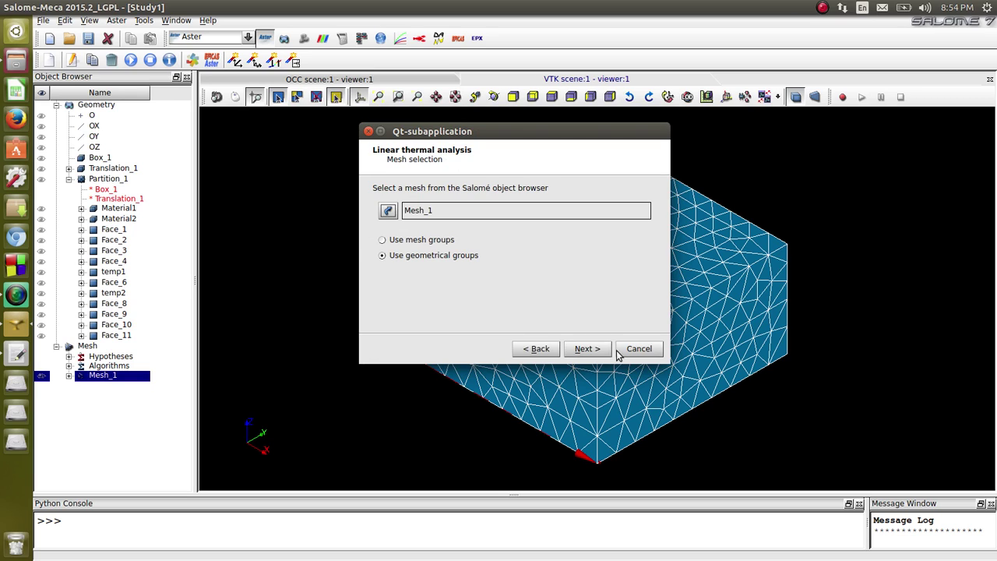
left_click(584, 349)
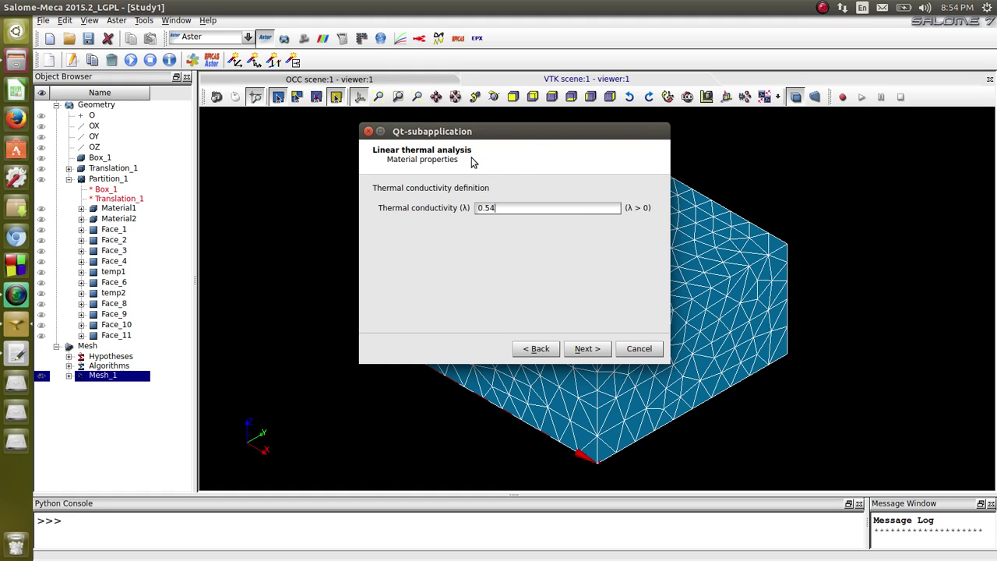
Switch to gedit, write the note "Thermal wisard has only one material" beside the wizard, and clear it
left_click(15, 353)
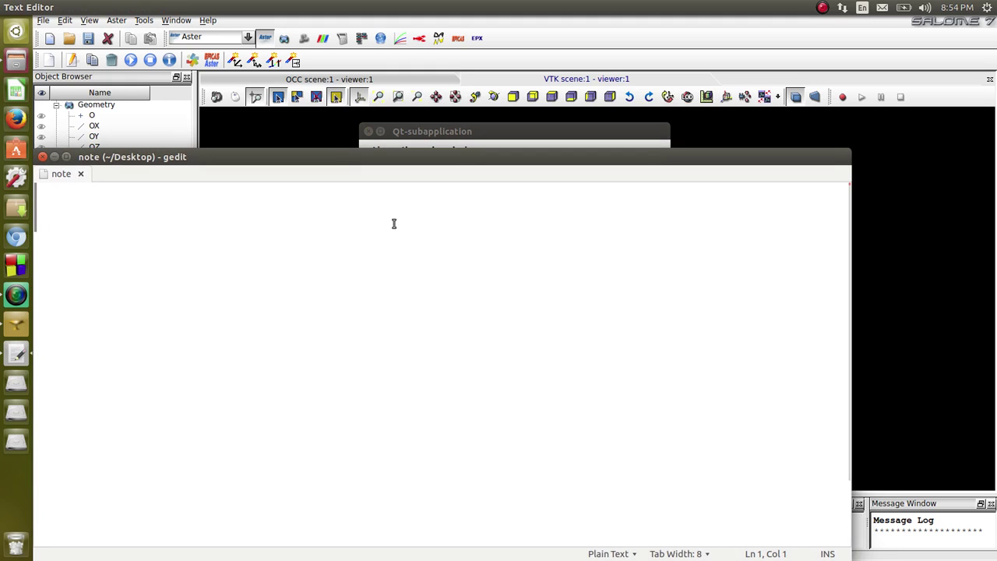
left_click_drag(393, 169, 712, 329)
type("Ther")
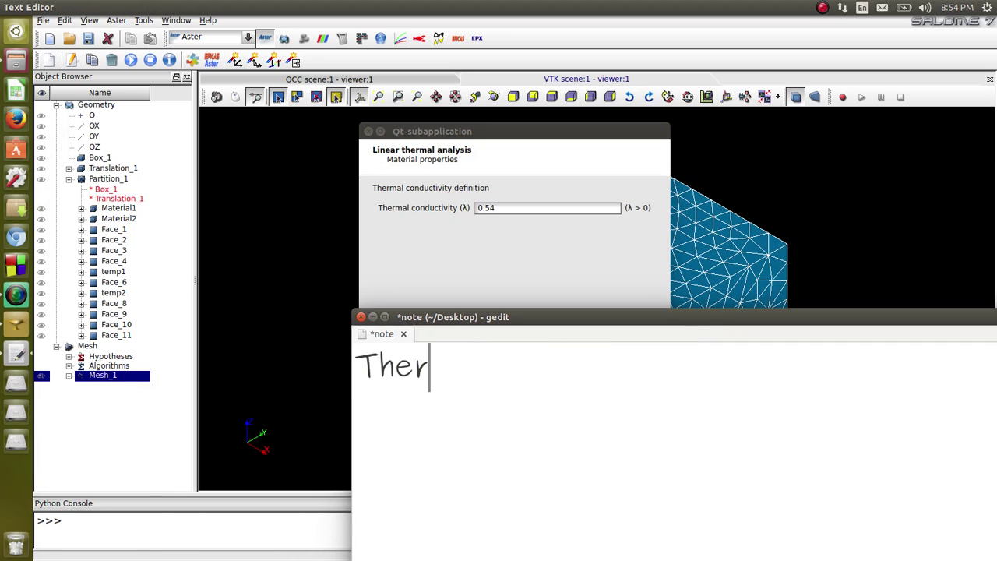
type("mal wi")
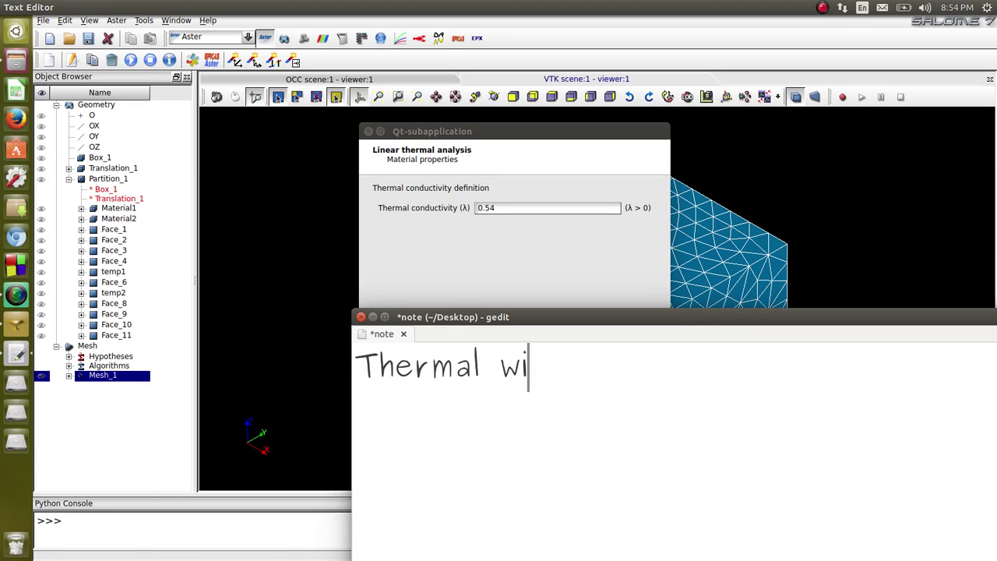
type("sard ")
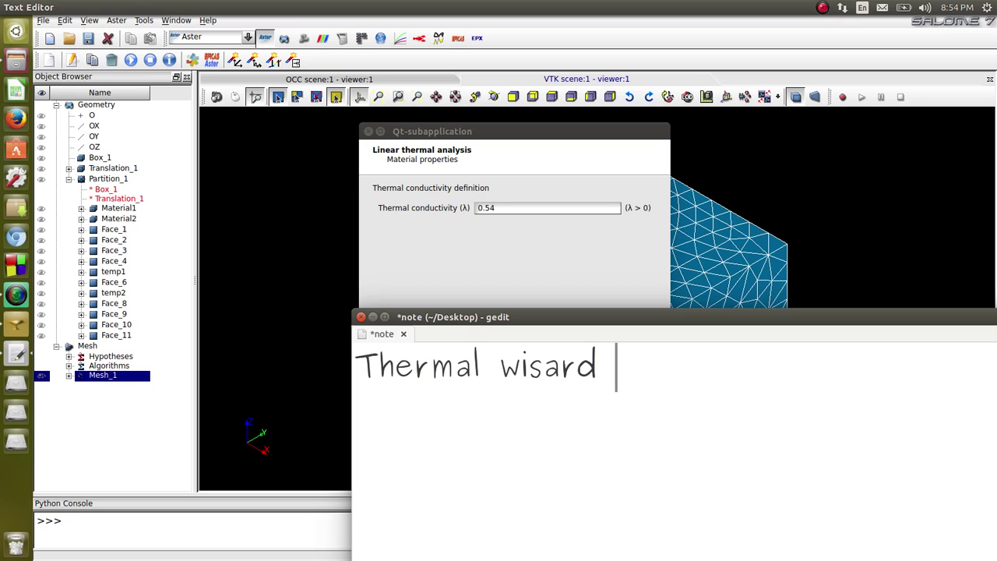
type("has on")
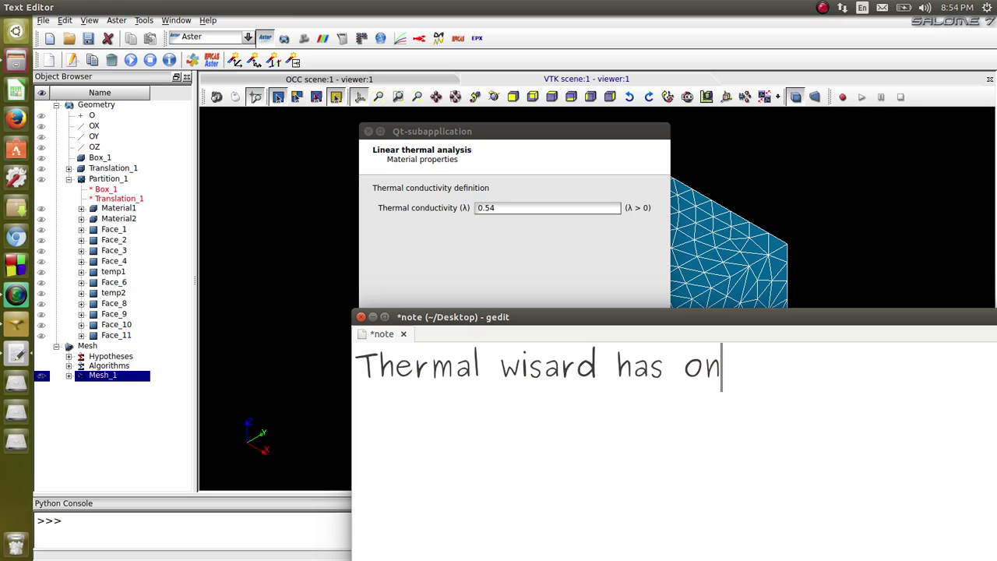
type("ly one")
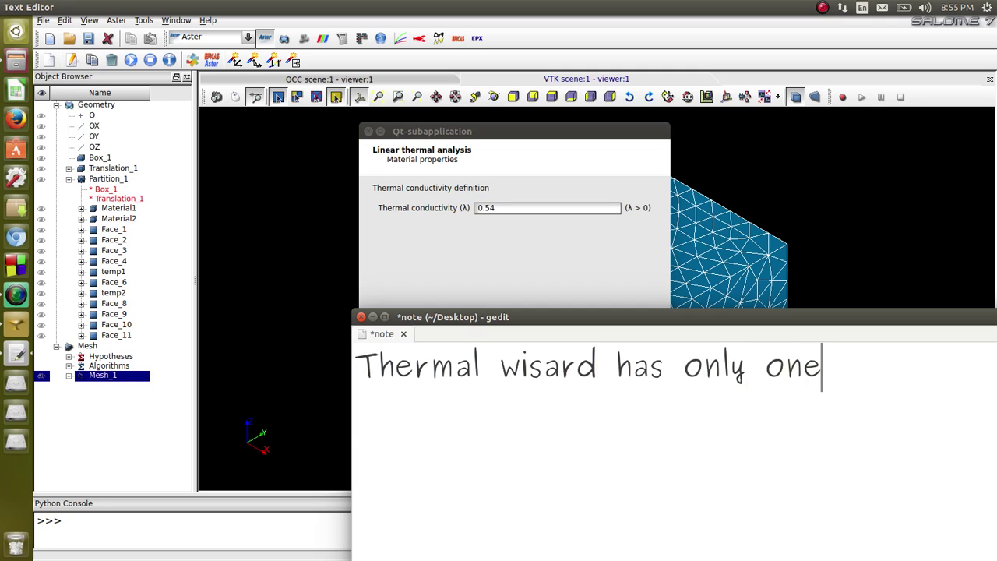
key("Return")
type("ma")
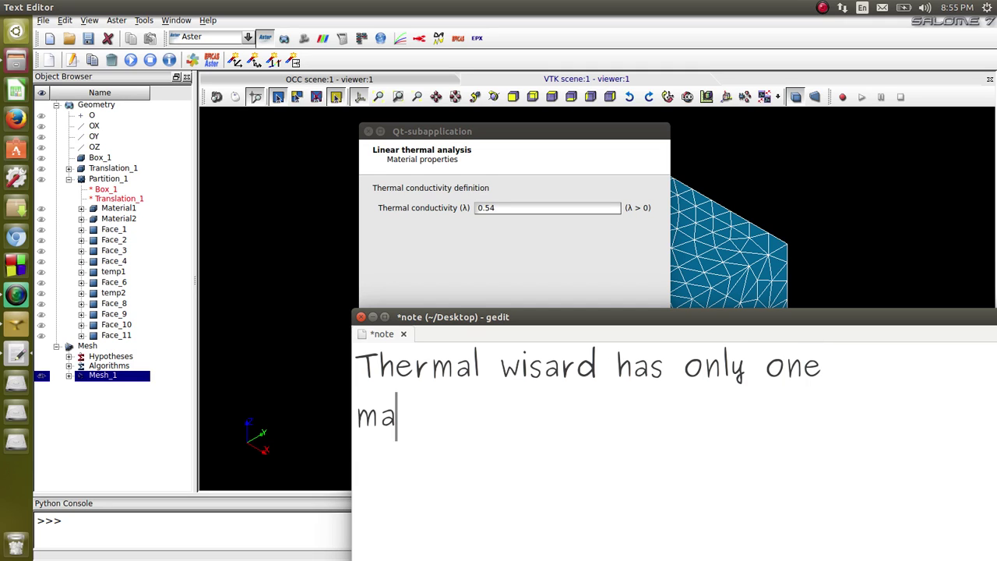
type("terial")
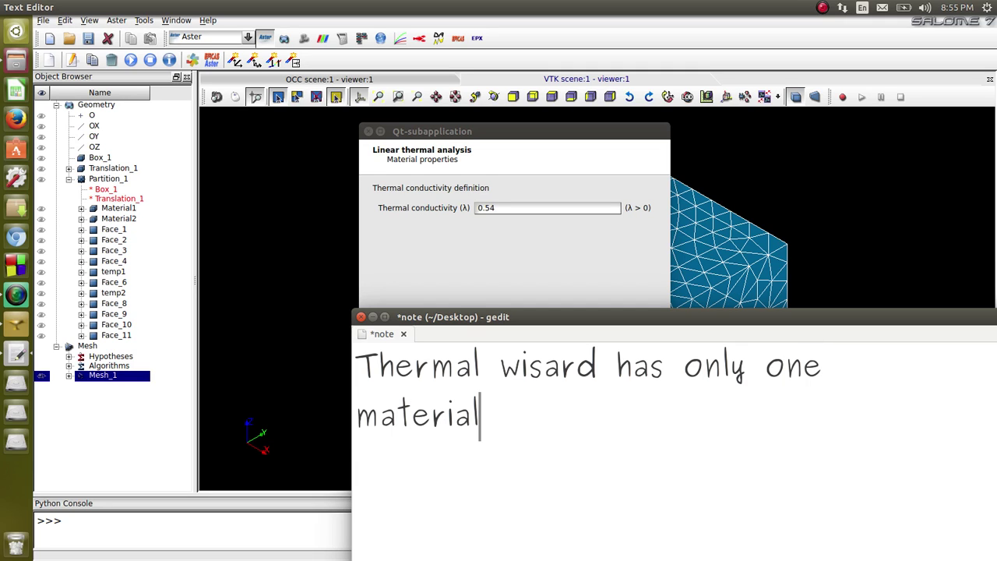
left_click_drag(506, 431, 336, 359)
key("BackSpace")
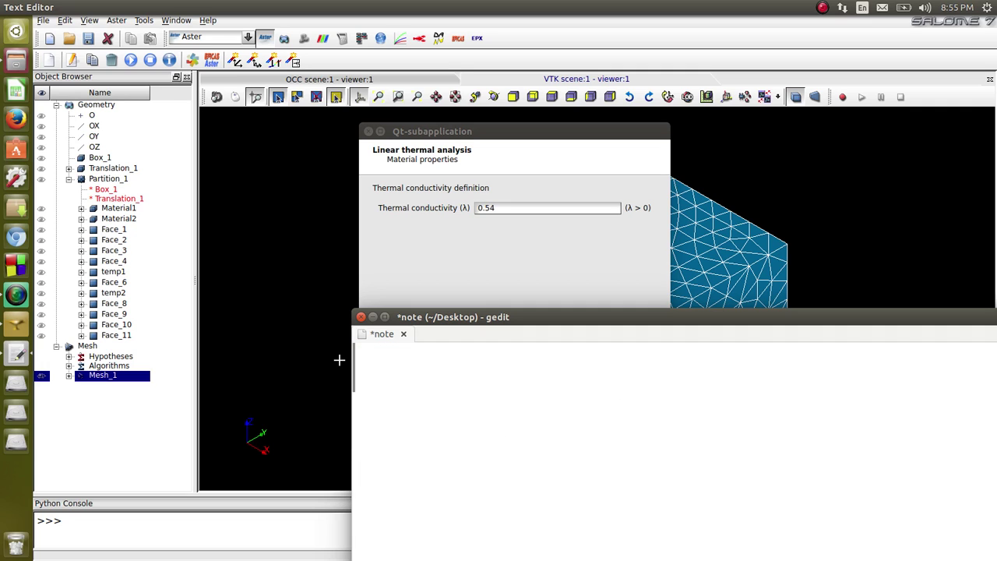
Accept a thermal conductivity of 0.54 and impose a temperature of 293 on group temp1
left_click(539, 262)
left_click(586, 349)
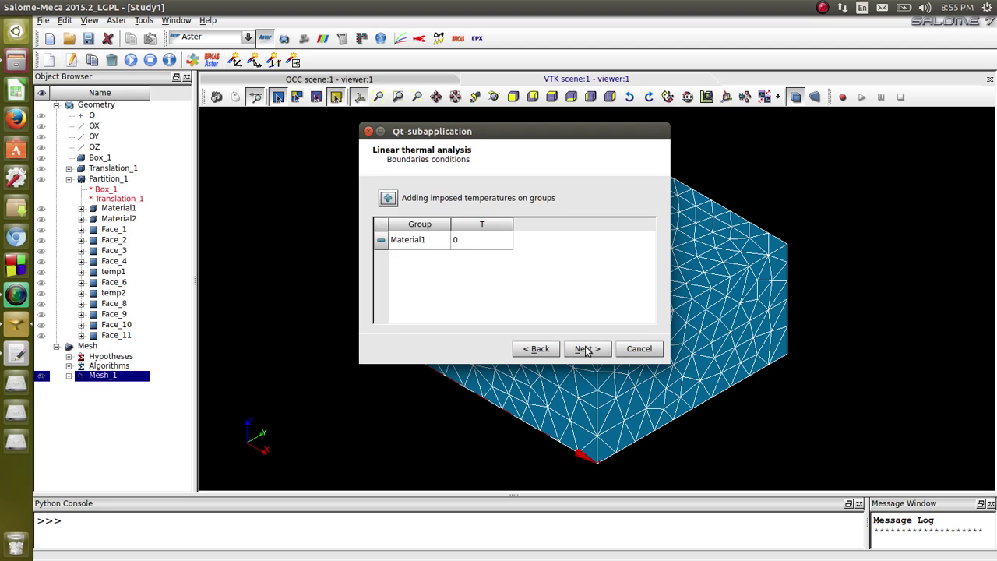
double_click(424, 241)
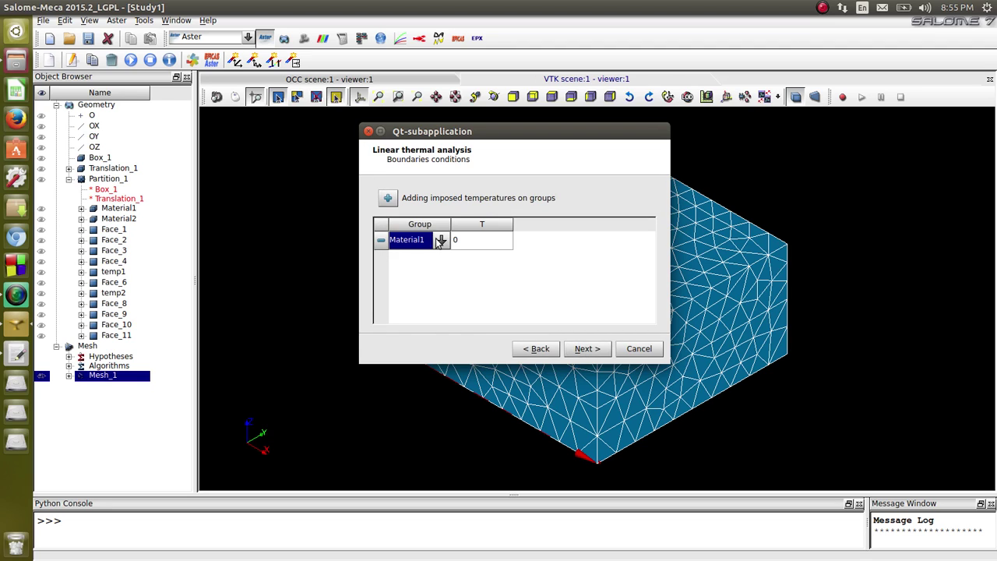
left_click(441, 241)
left_click(409, 306)
left_click(470, 244)
double_click(468, 243)
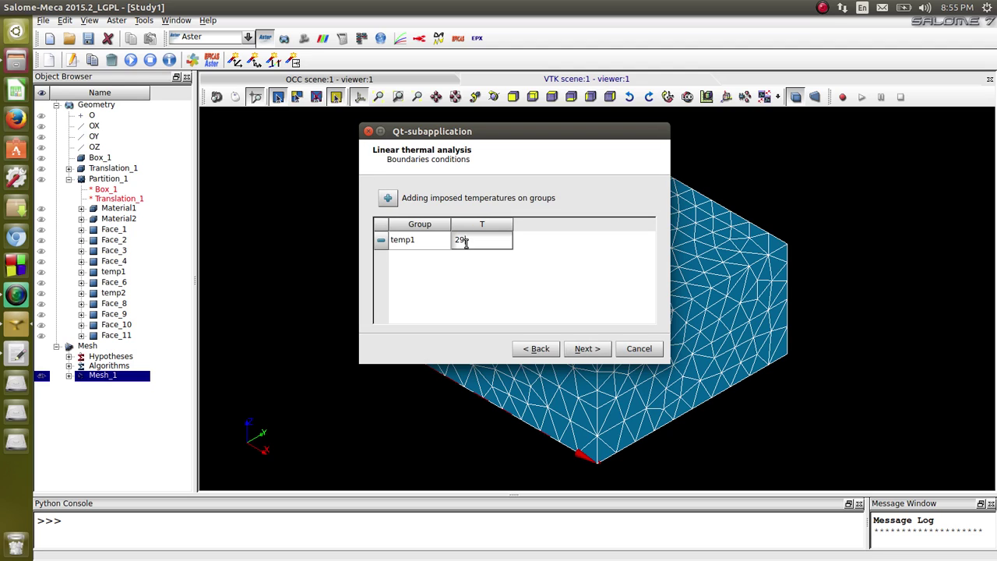
Add a second imposed temperature of 315 on group temp2 and accept the imposed temperatures
left_click(388, 198)
double_click(429, 259)
left_click(442, 259)
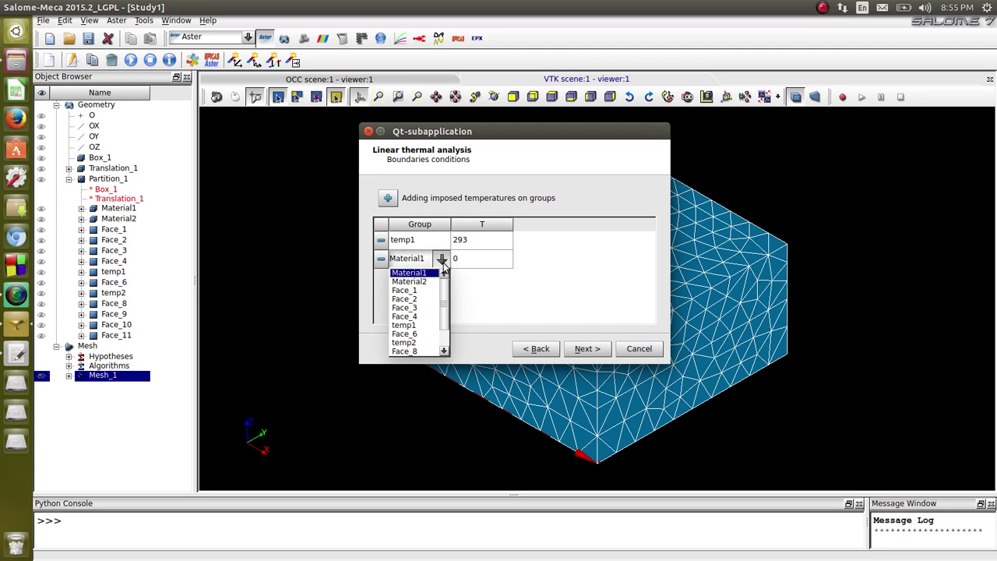
left_click(404, 342)
left_click(468, 258)
double_click(460, 261)
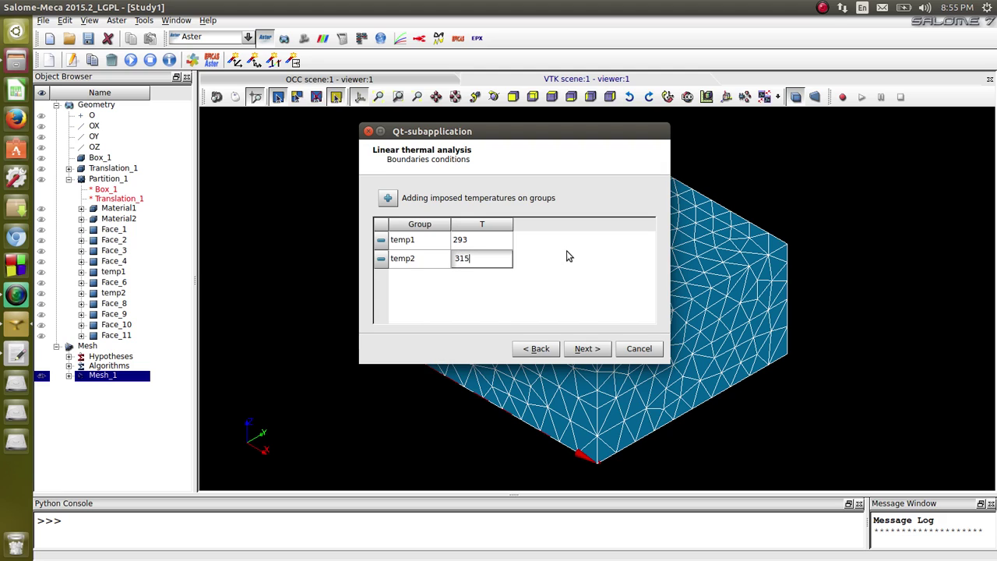
left_click(584, 348)
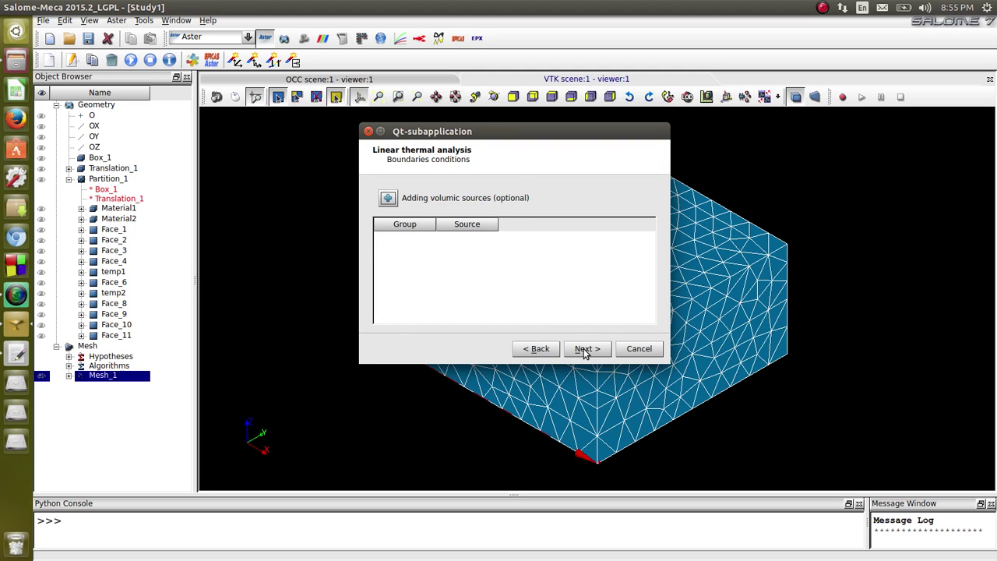
Skip the optional volumic sources and create a folder named 44 on the Desktop for the Aster command file
left_click(583, 348)
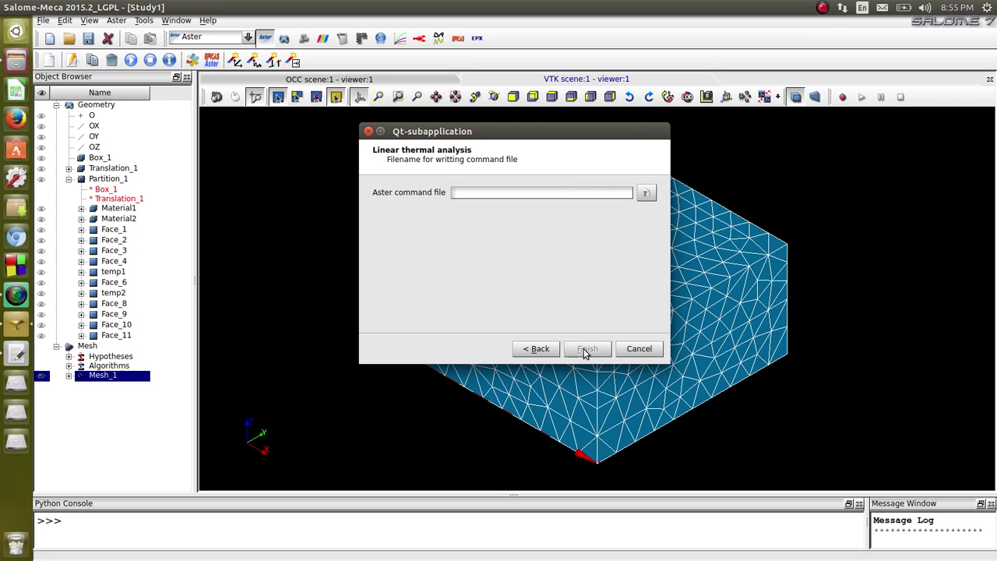
left_click(646, 194)
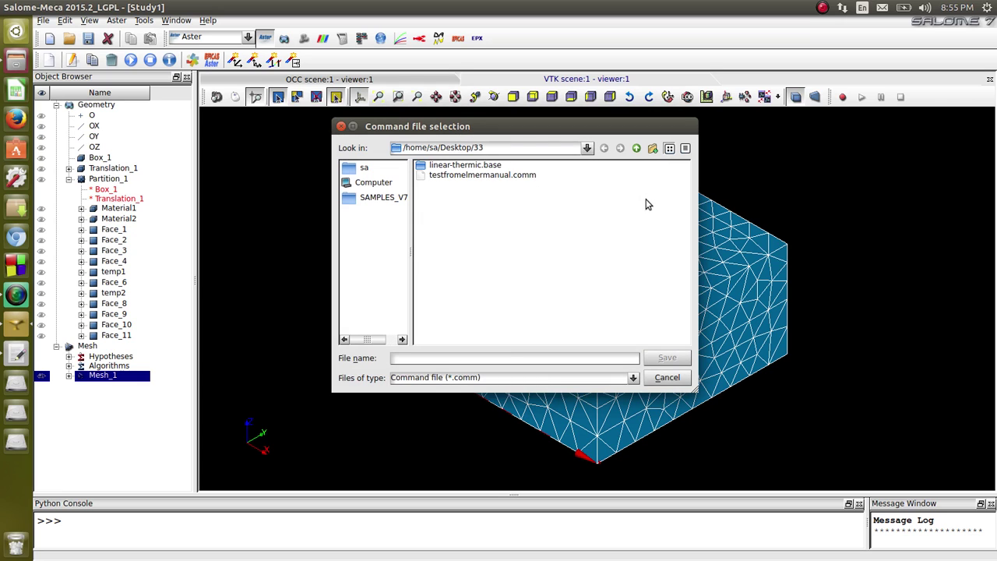
left_click(636, 148)
right_click(474, 263)
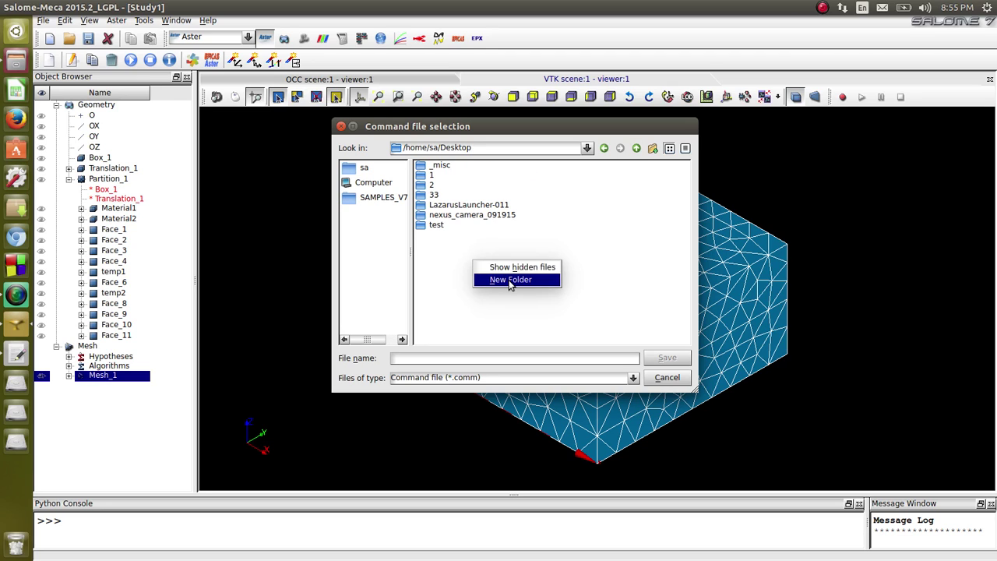
left_click(509, 281)
type("44")
key("Return")
right_click(435, 237)
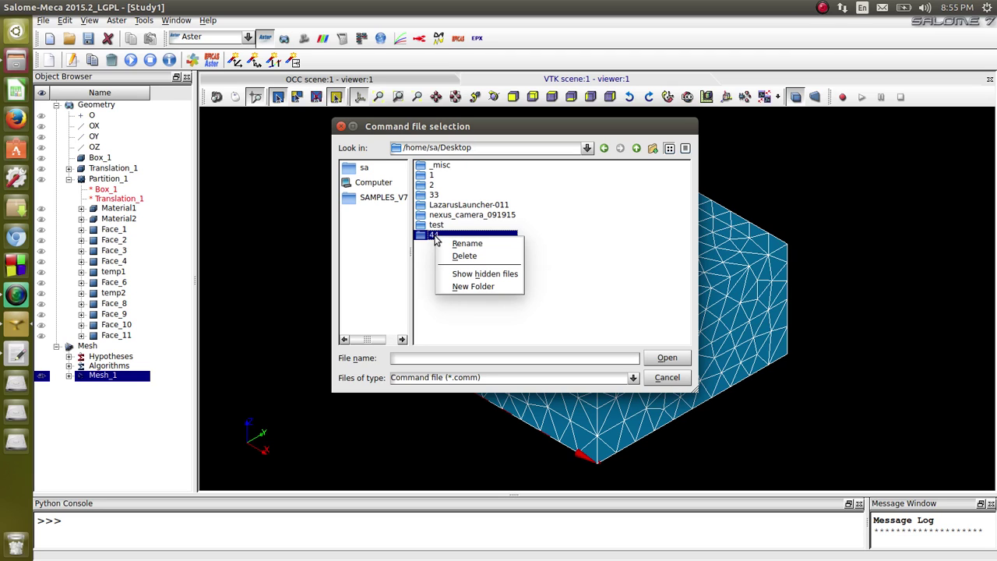
left_click(422, 239)
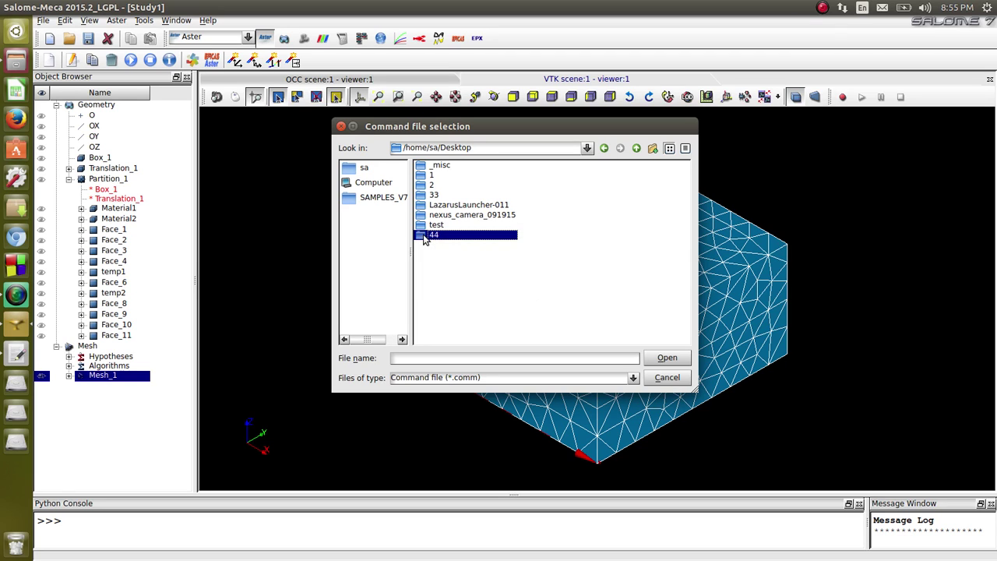
Save the Aster command file as test2 in folder 44 and finish the linear thermal analysis wizard
double_click(427, 235)
left_click(423, 358)
type("te")
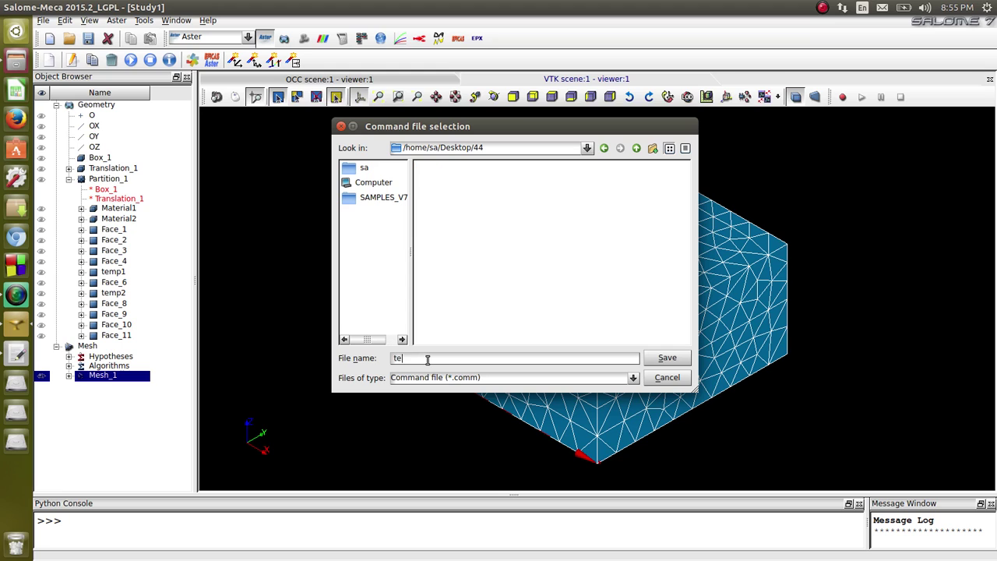
type("st2")
left_click(667, 358)
left_click(592, 351)
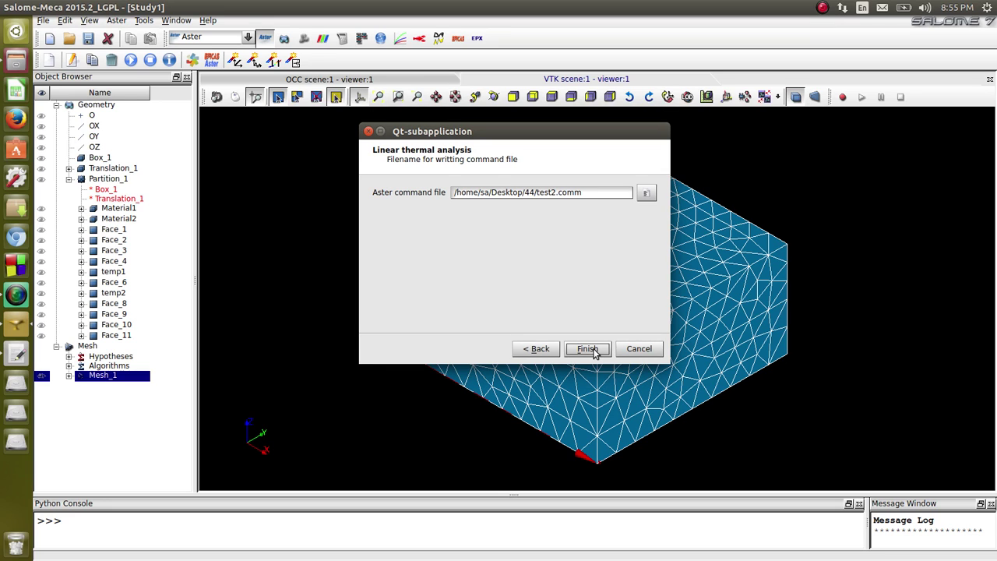
left_click(589, 350)
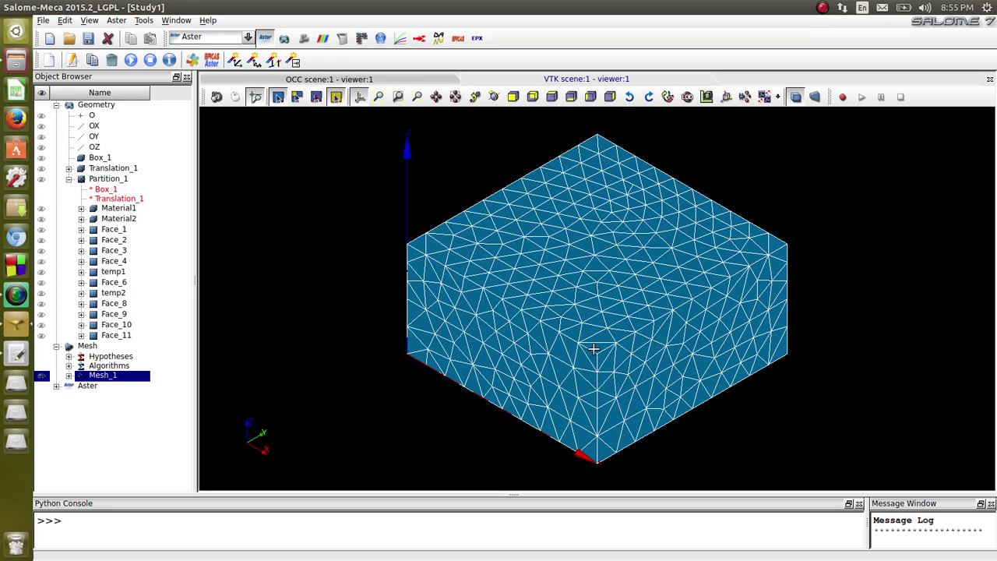
Edit the linear-thermic study case, choose its Aster version, and accept the study case definition
left_click(56, 385)
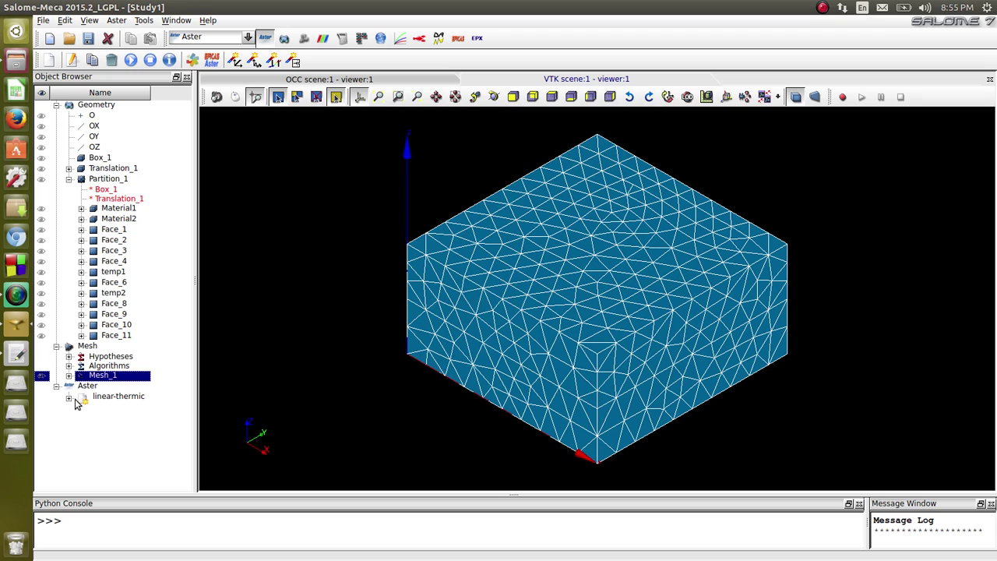
left_click(69, 398)
right_click(113, 398)
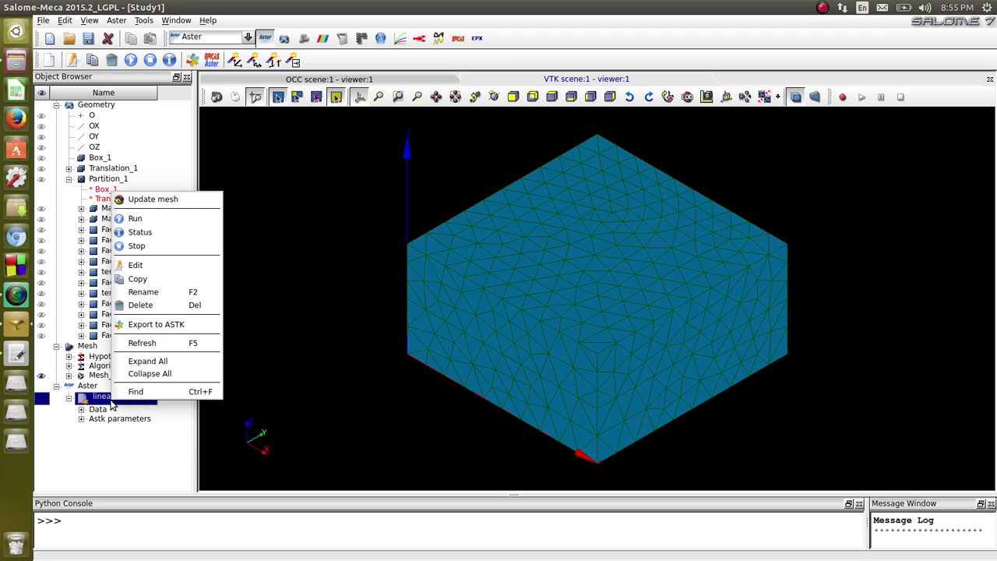
left_click(166, 265)
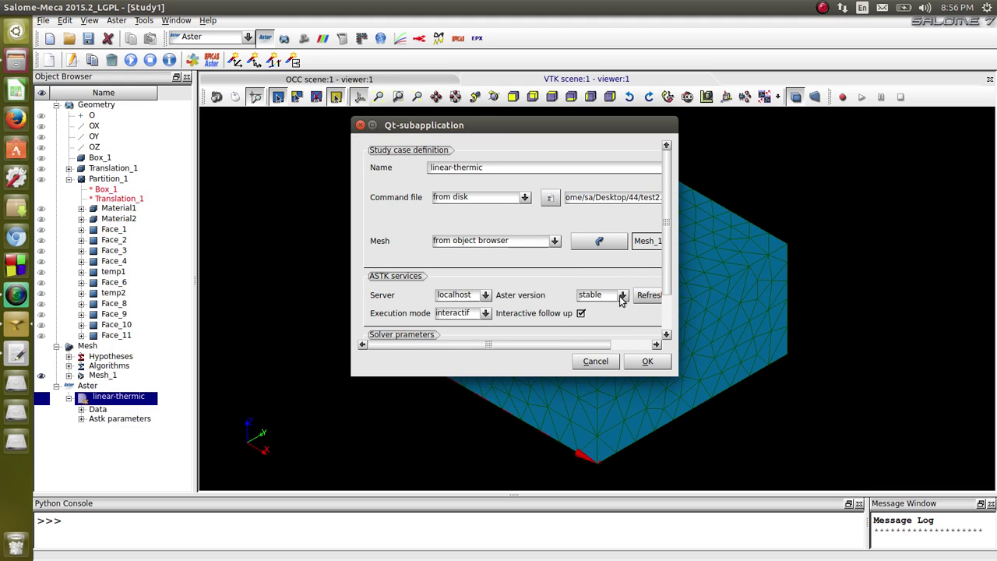
left_click(623, 296)
left_click(599, 306)
left_click(622, 296)
left_click(604, 314)
left_click(647, 360)
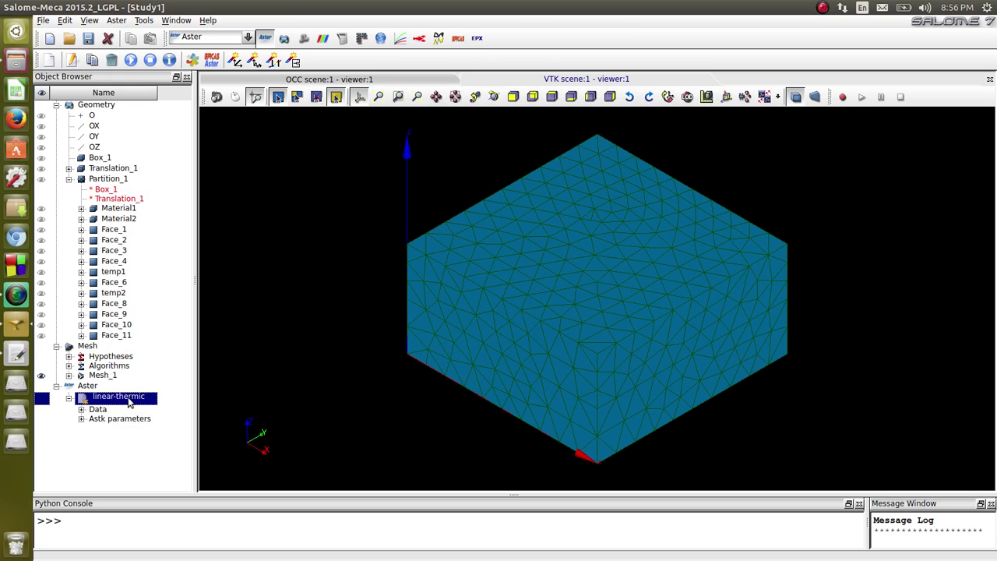
Run the linear-thermic study case and dismiss the job completion message
right_click(128, 400)
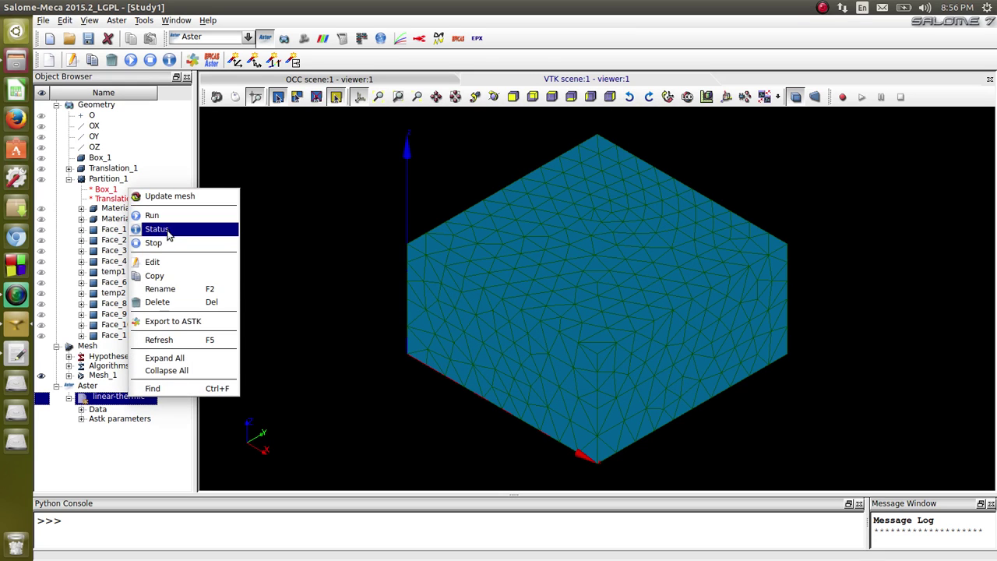
left_click(152, 216)
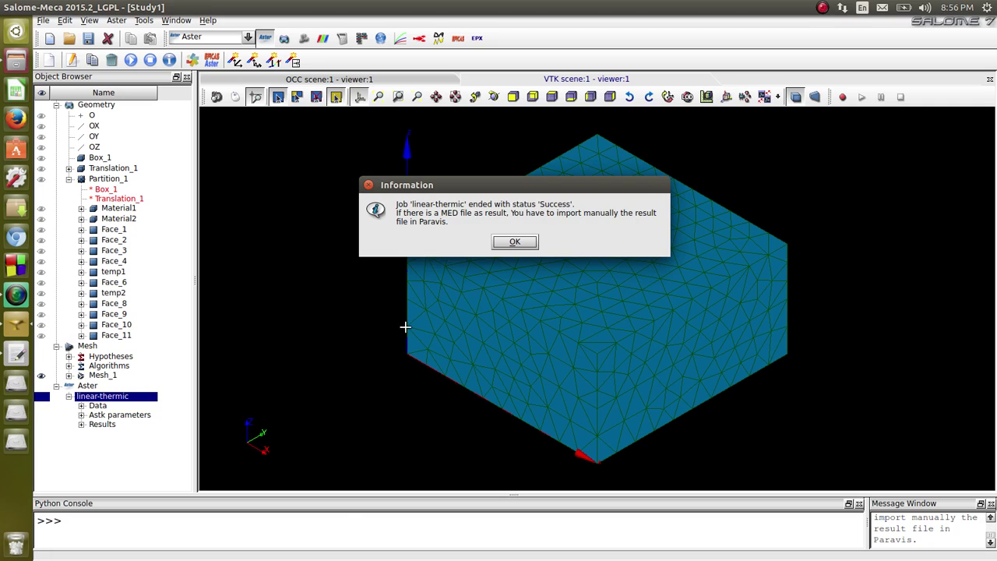
left_click(517, 241)
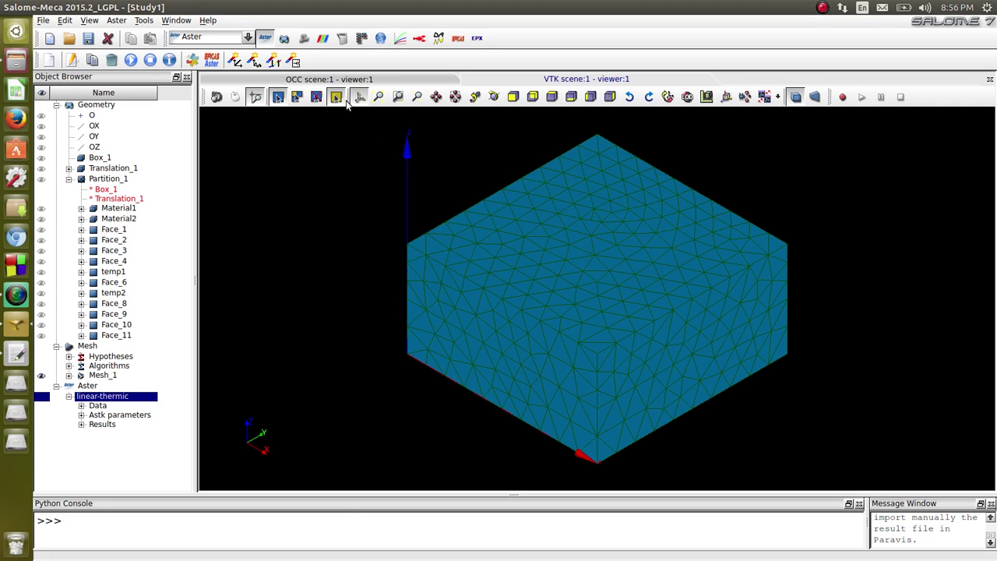
Switch to the ParaViS module and show the Pipeline Browser
left_click(248, 38)
left_click(215, 92)
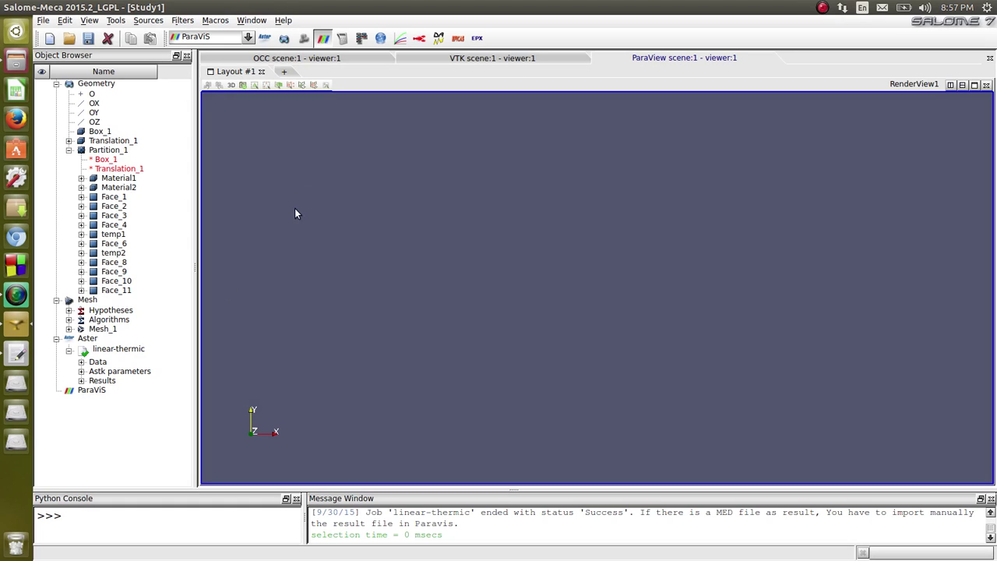
left_click(90, 21)
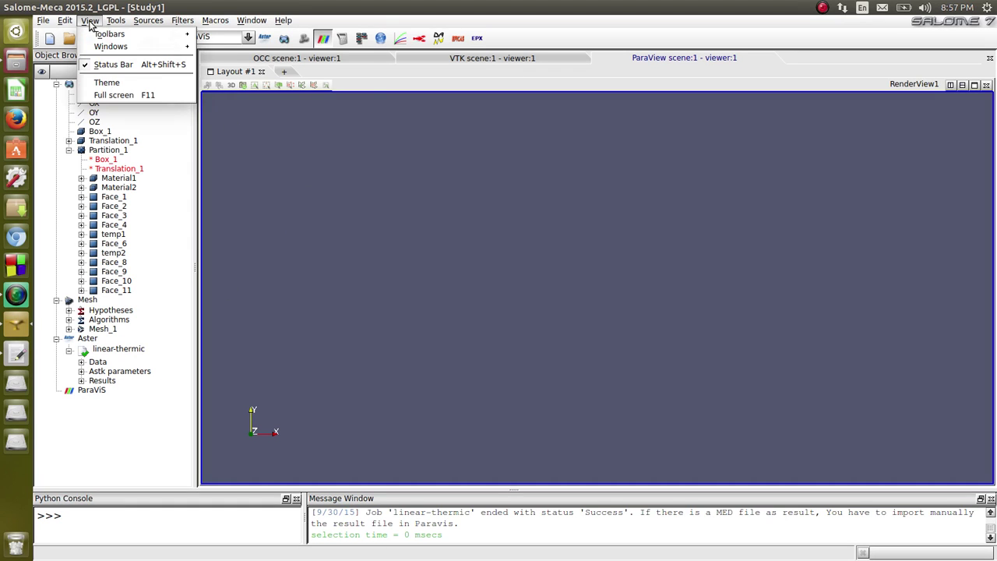
mouse_move(109, 47)
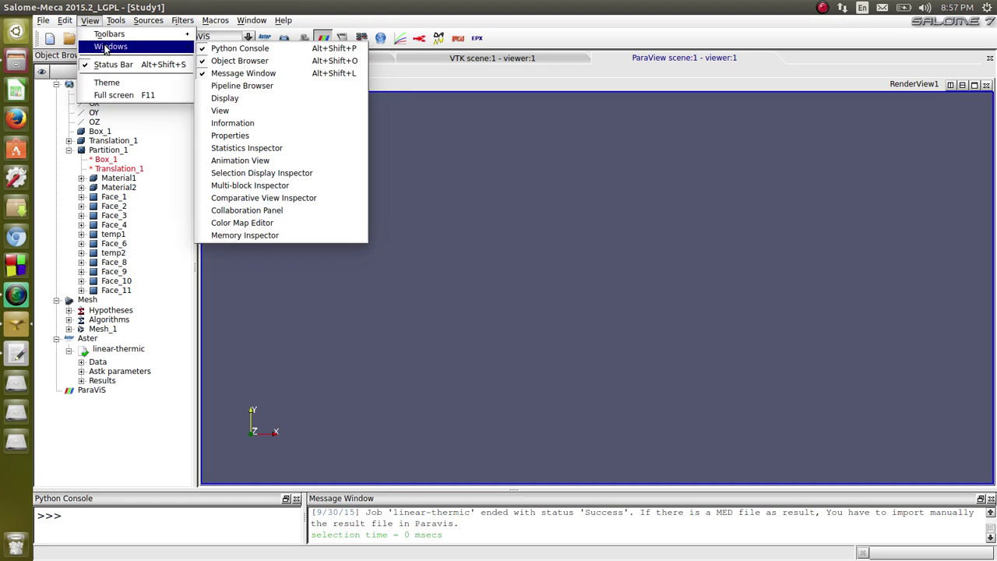
left_click(242, 86)
Open the result file linear-thermic.rmed from the Desktop folder 44 and display it in the 3D view
right_click(124, 71)
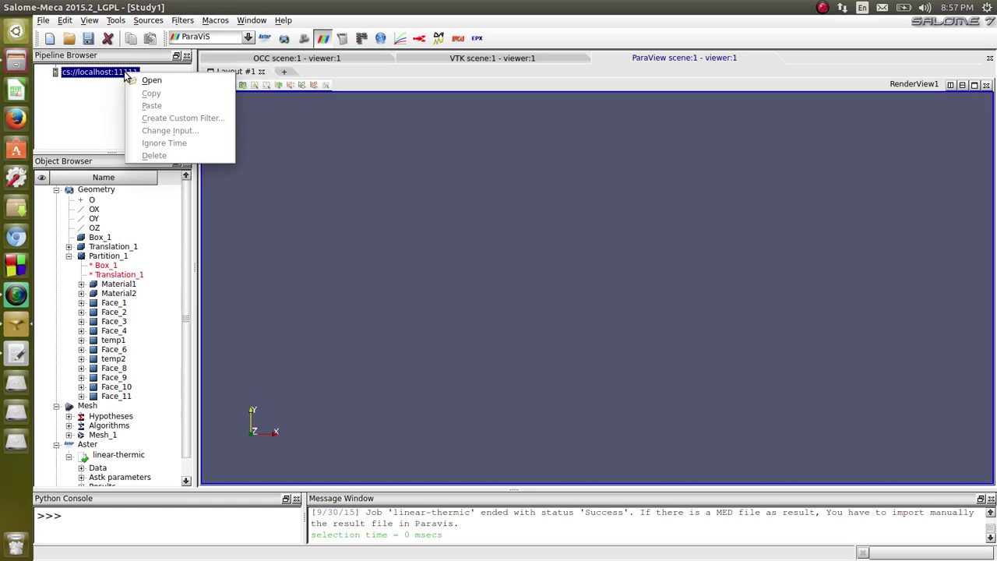
left_click(151, 80)
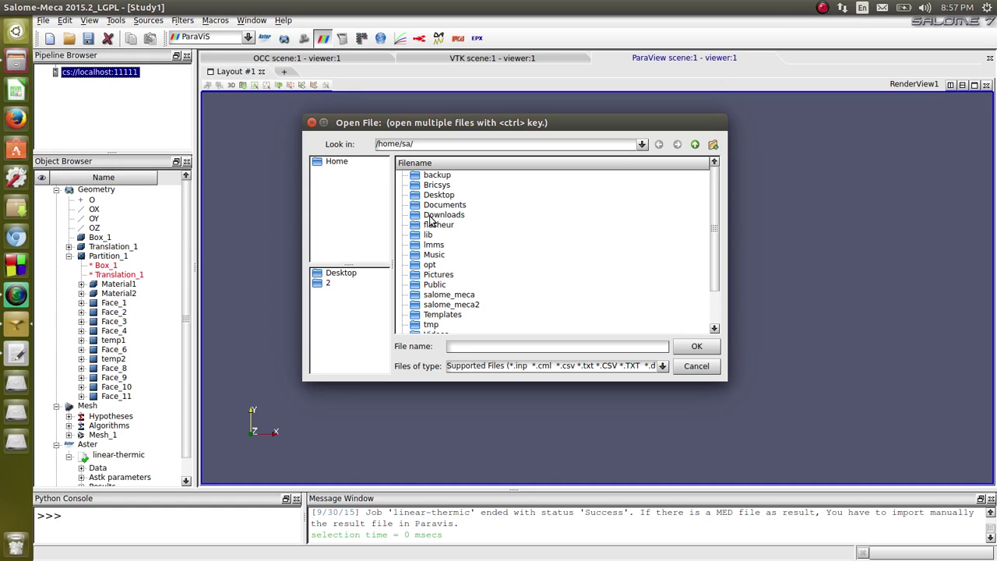
double_click(444, 196)
double_click(445, 205)
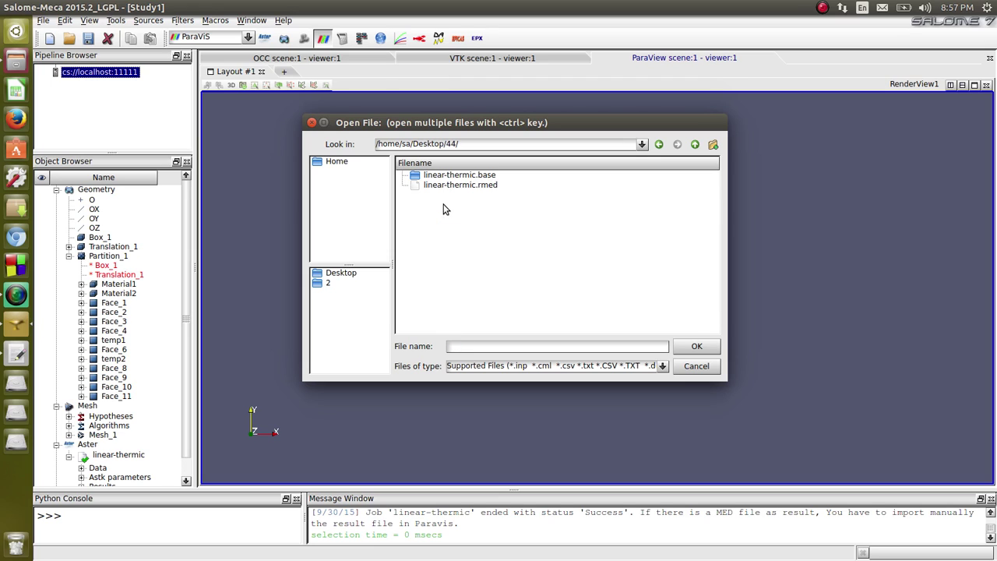
left_click(465, 185)
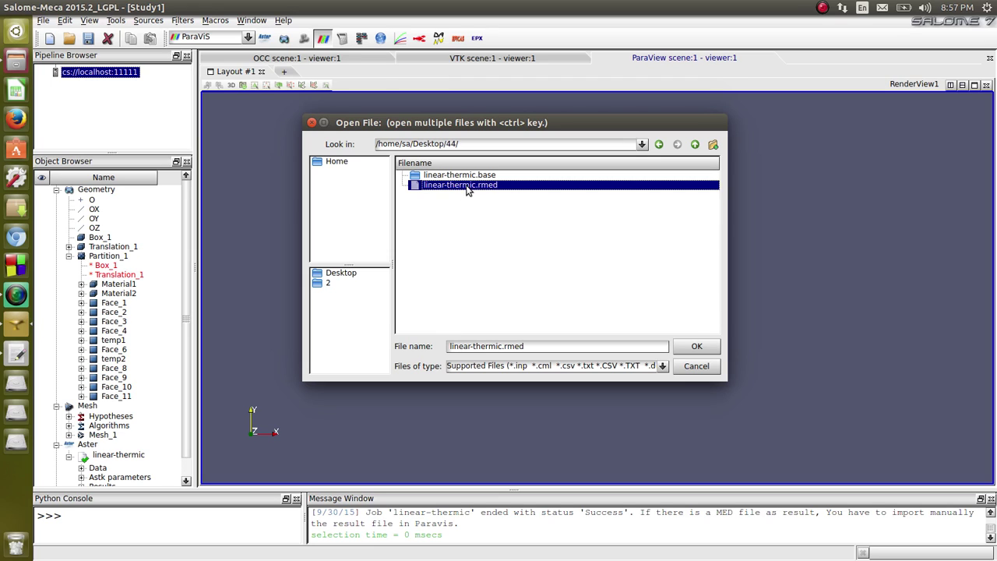
left_click(697, 346)
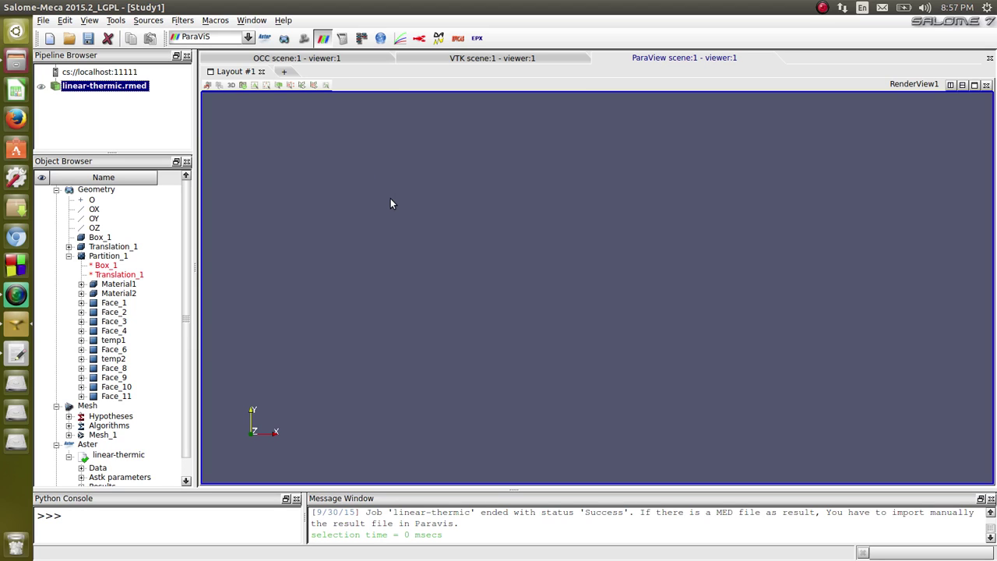
left_click(41, 86)
left_click_drag(405, 218, 488, 236)
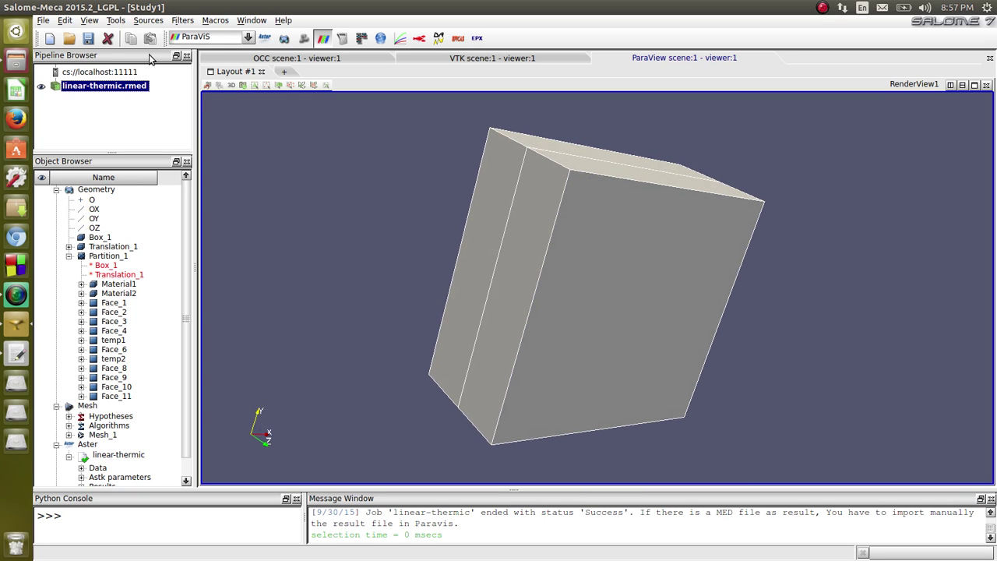
Show the Display settings for the loaded result and enlarge their area
left_click(89, 20)
mouse_move(110, 47)
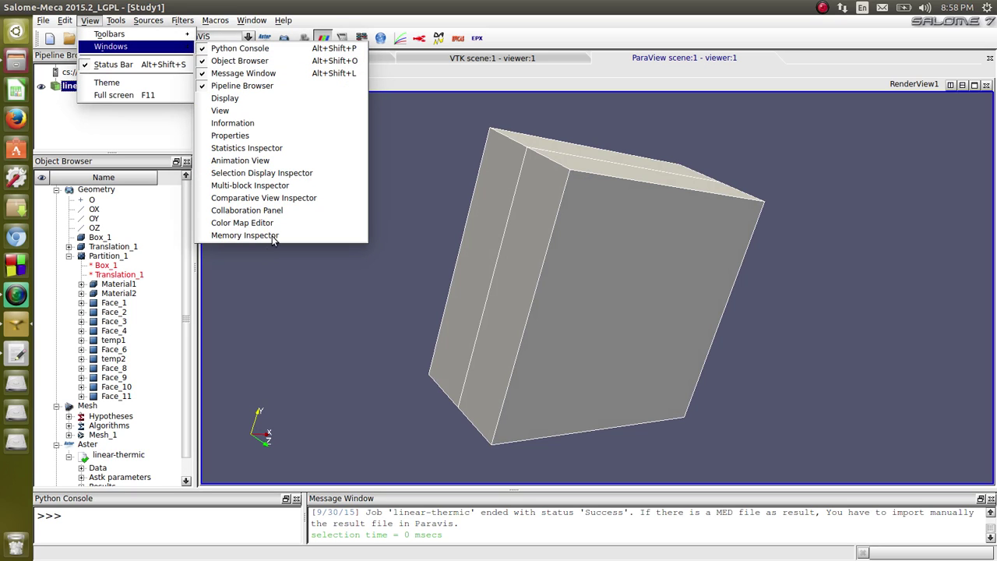
left_click(243, 99)
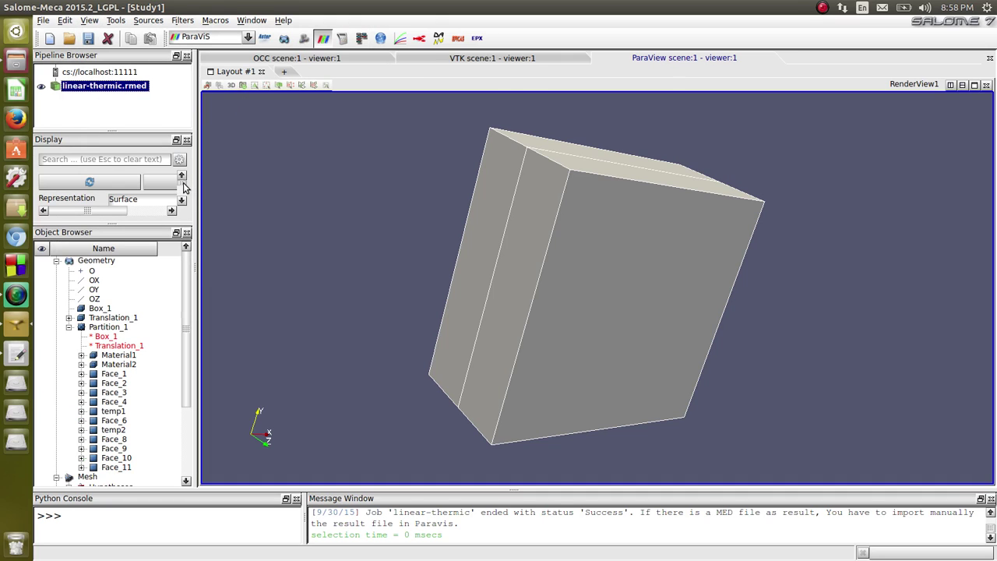
left_click_drag(184, 189, 184, 194)
left_click_drag(169, 226, 172, 293)
Colour the linear-thermic.rmed result by the TEMP____TEMP field
scroll(162, 250, "down", 1)
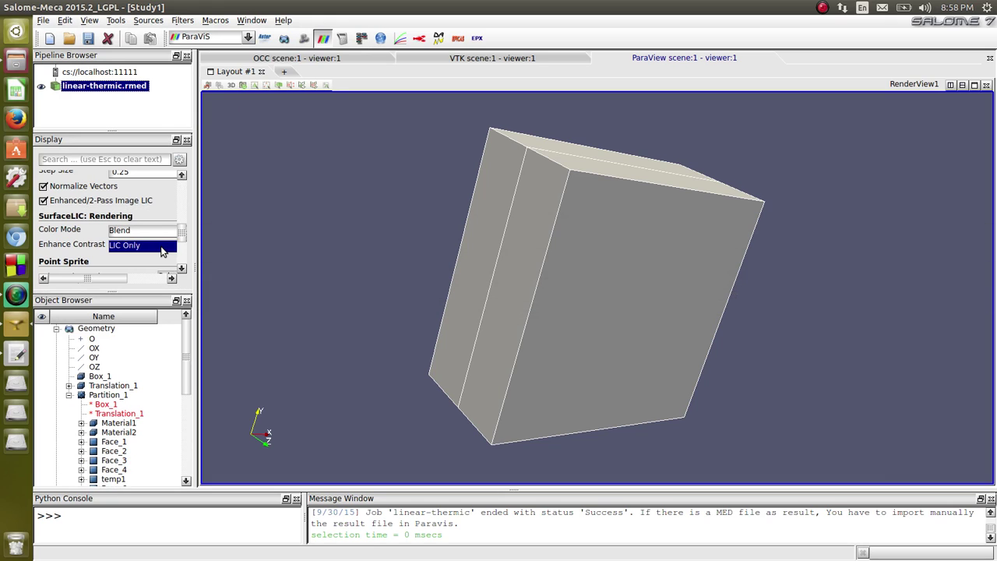
scroll(162, 250, "down", 1)
scroll(162, 250, "up", 1)
scroll(164, 248, "up", 1)
scroll(165, 246, "down", 1)
left_click_drag(181, 233, 187, 187)
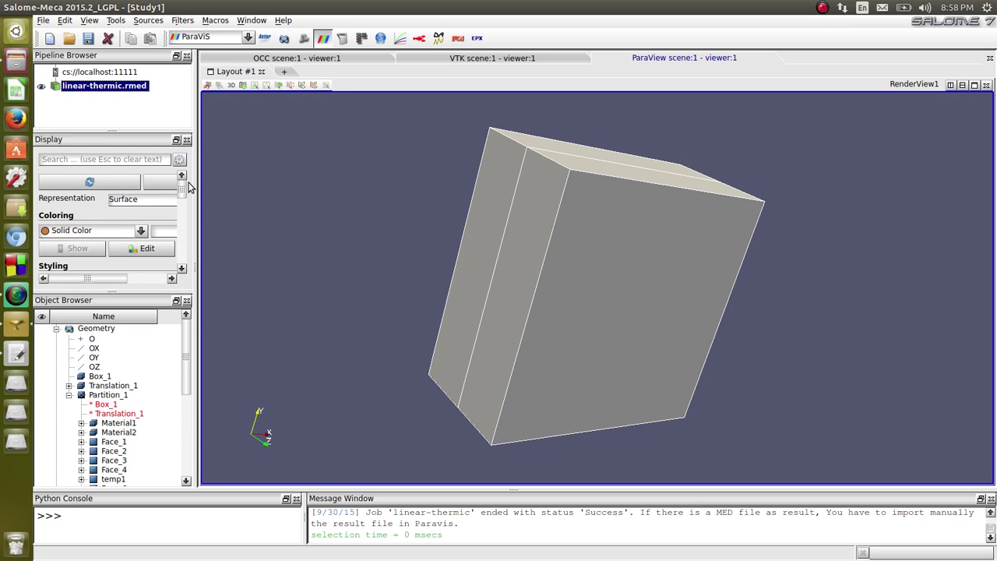
left_click(141, 231)
left_click(121, 252)
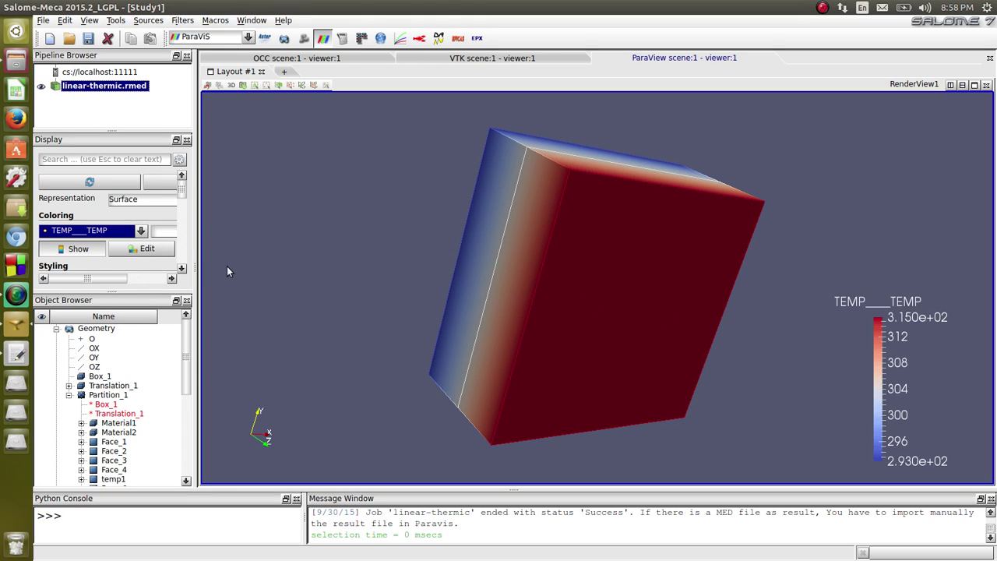
Enlarge the Display settings area and apply the Blue to Red Rainbow preset to the temperature colour map
left_click_drag(170, 295, 173, 397)
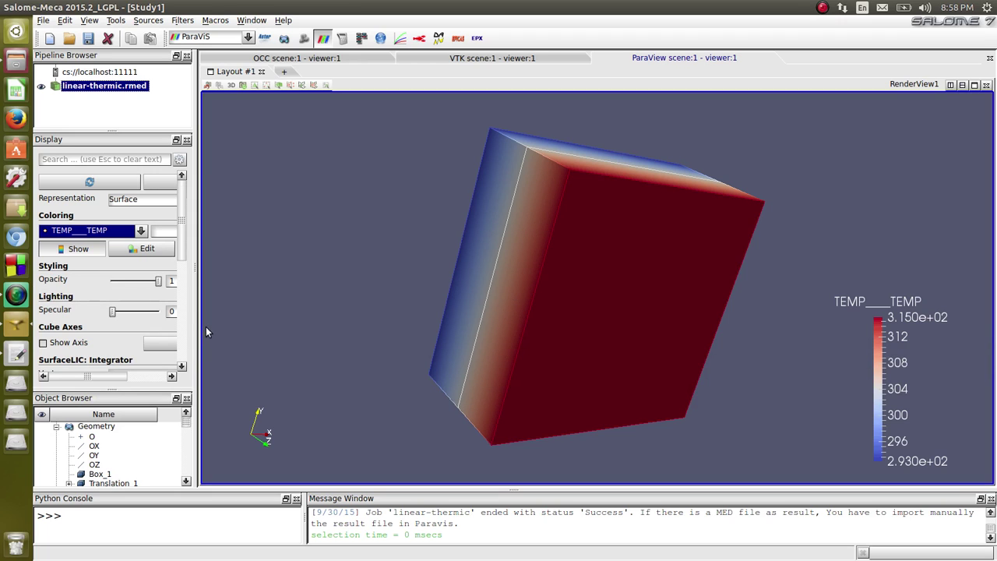
left_click_drag(198, 328, 314, 321)
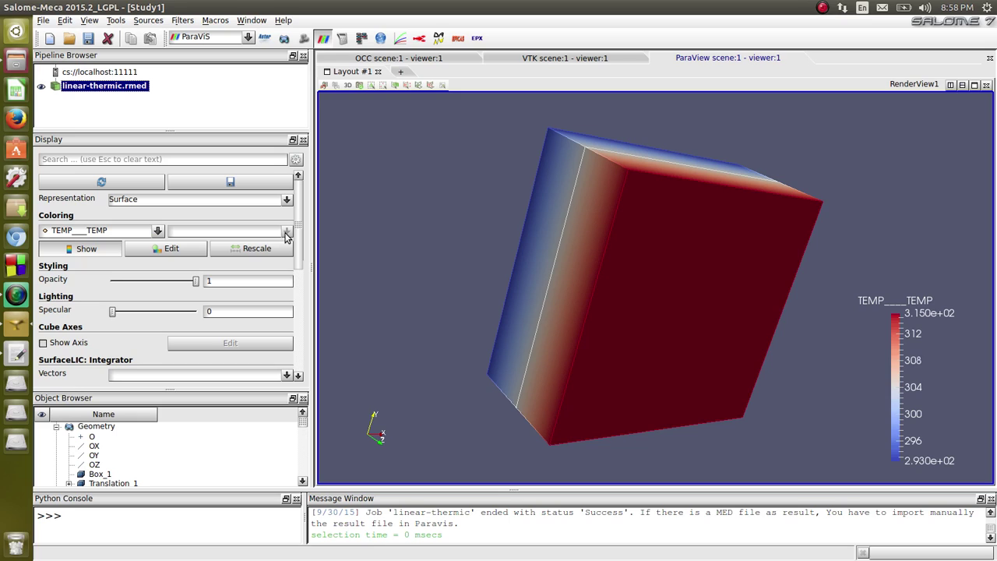
left_click(179, 250)
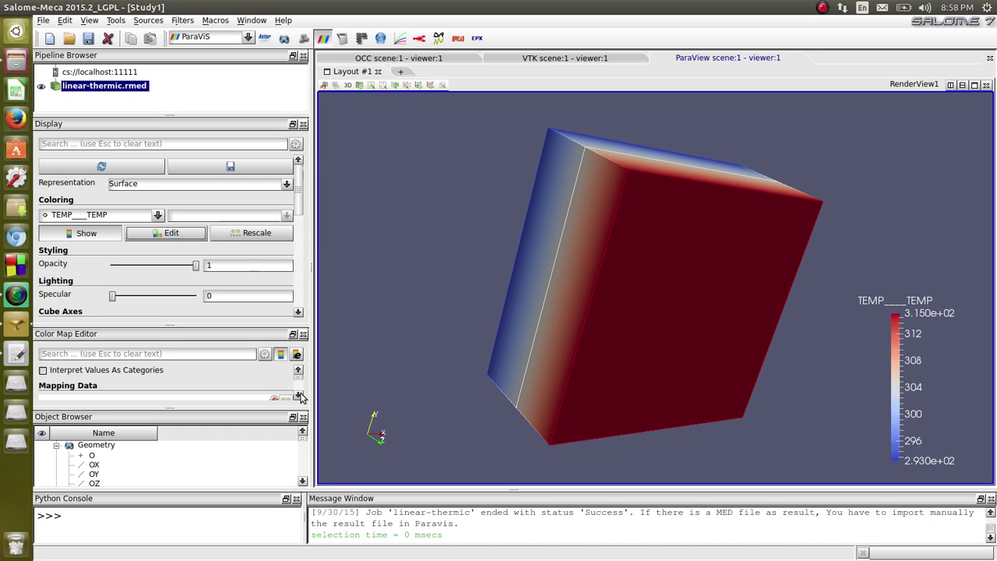
scroll(300, 397, "down", 3)
scroll(300, 397, "down", 2)
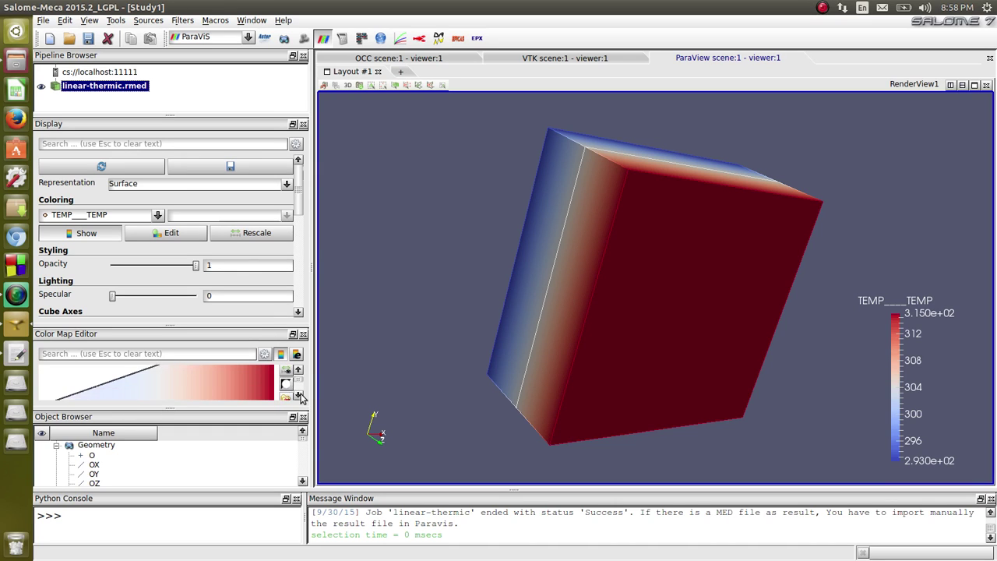
left_click(287, 387)
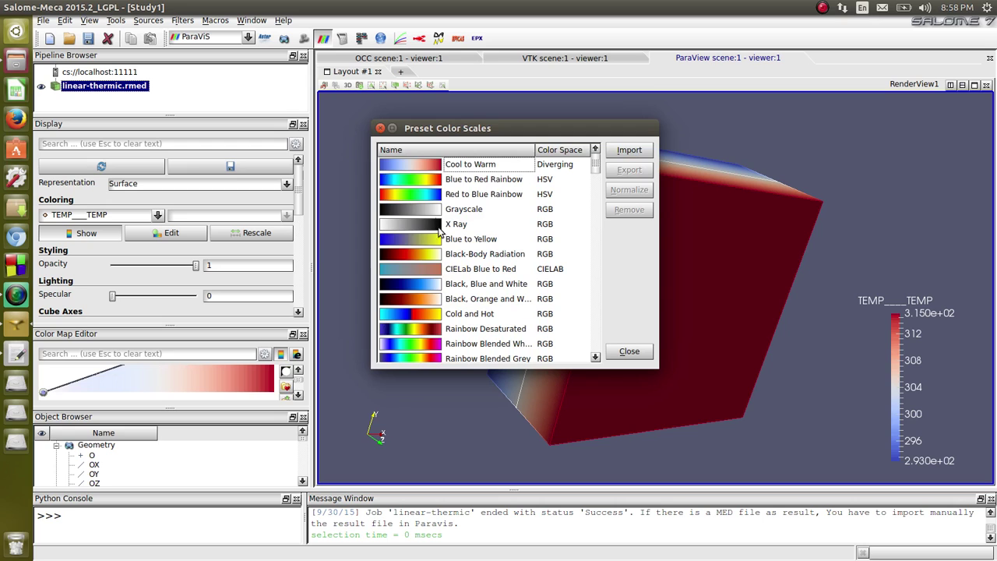
left_click(422, 180)
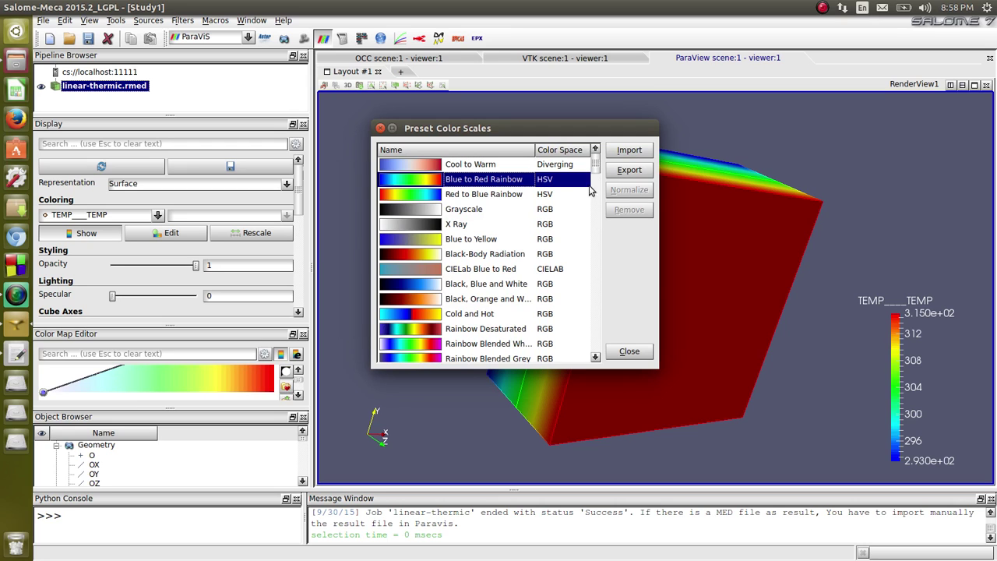
left_click(628, 352)
left_click_drag(542, 349, 581, 349)
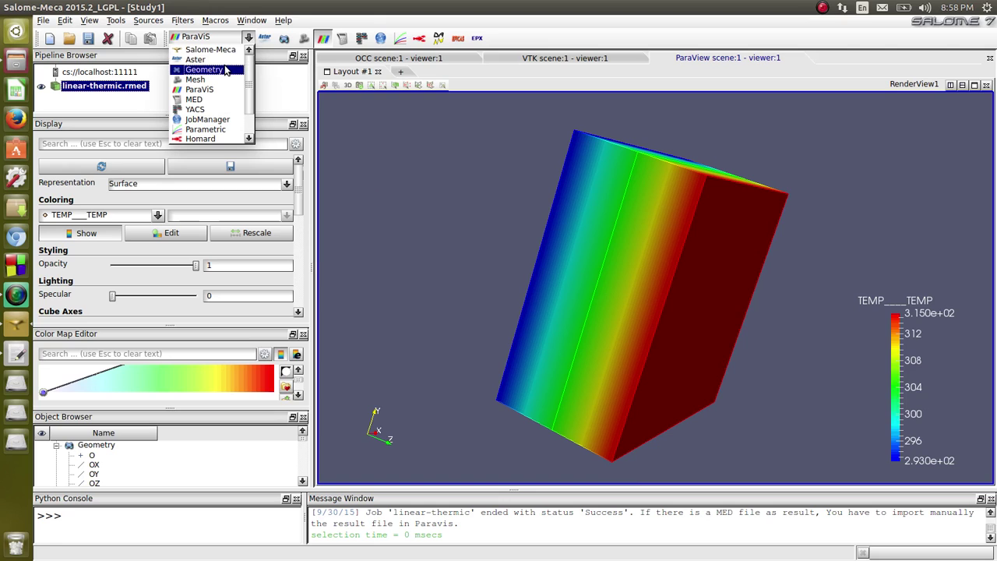
Switch to the Aster module and open the linear-thermic case's test2.comm data file in Eficas
left_click(225, 60)
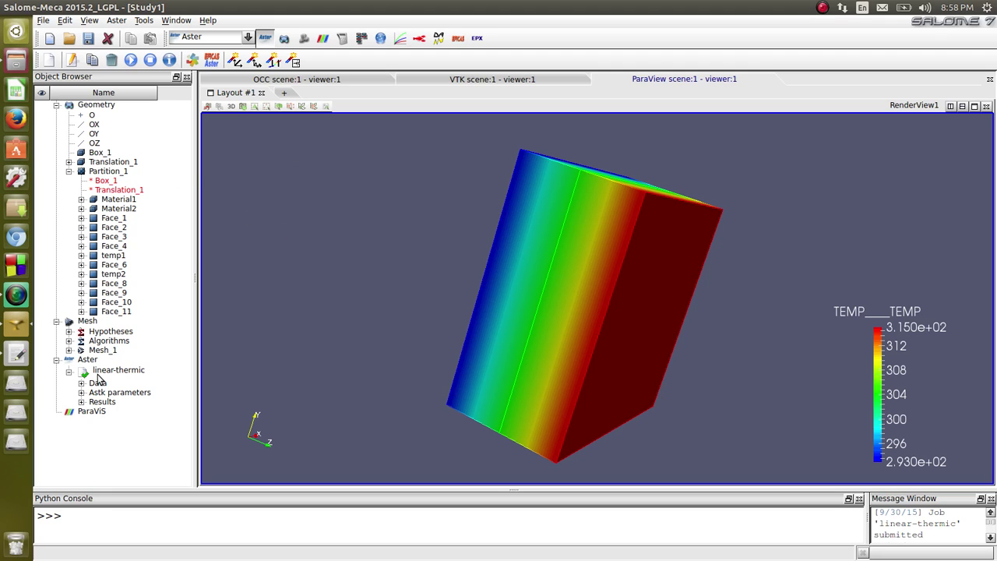
left_click(68, 371)
left_click(69, 371)
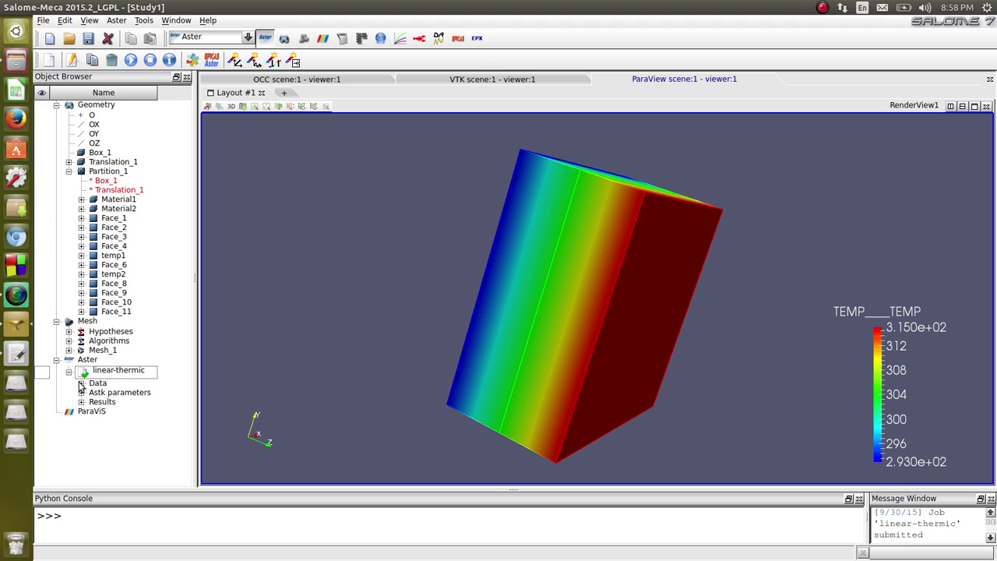
left_click(81, 382)
left_click(119, 393)
right_click(123, 395)
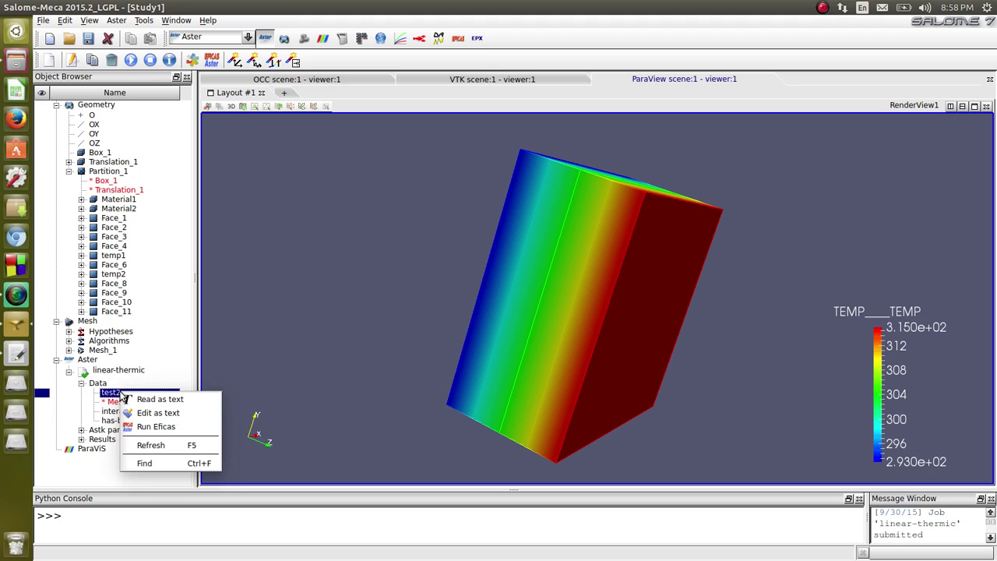
left_click(156, 426)
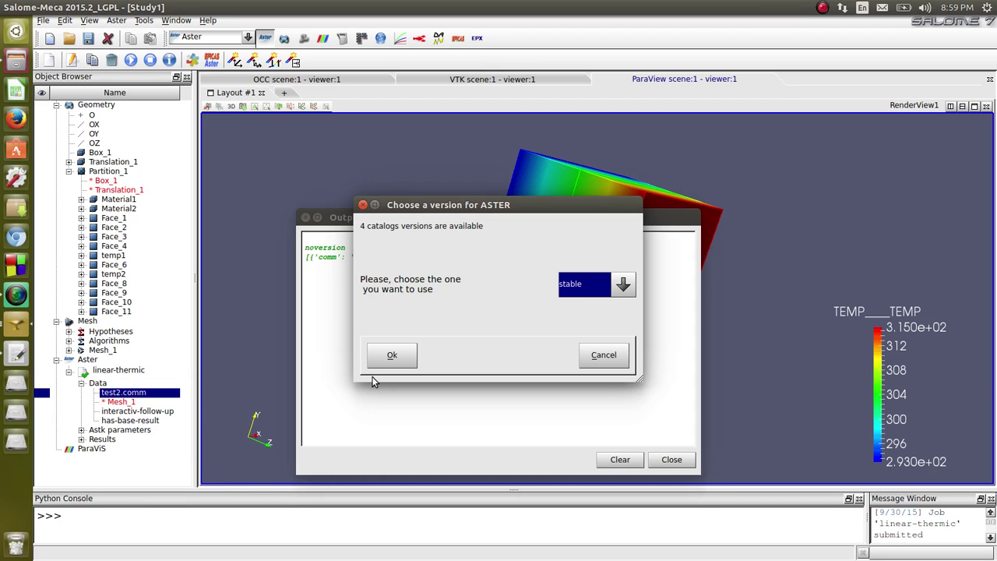
Choose the ASTER catalog version for Eficas and move its window clear of the study's object tree
left_click(623, 285)
left_click(596, 323)
left_click(405, 356)
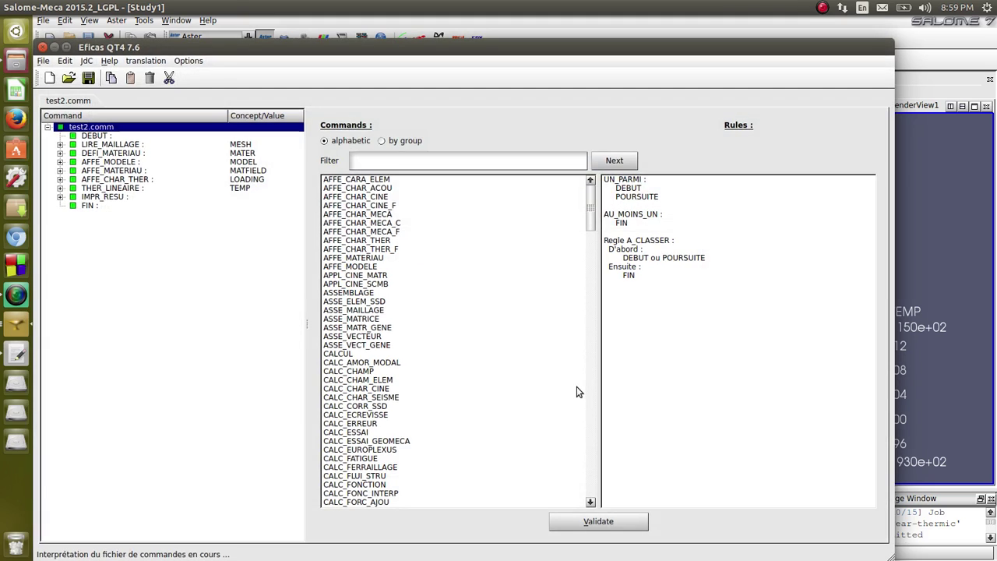
left_click_drag(413, 50, 588, 51)
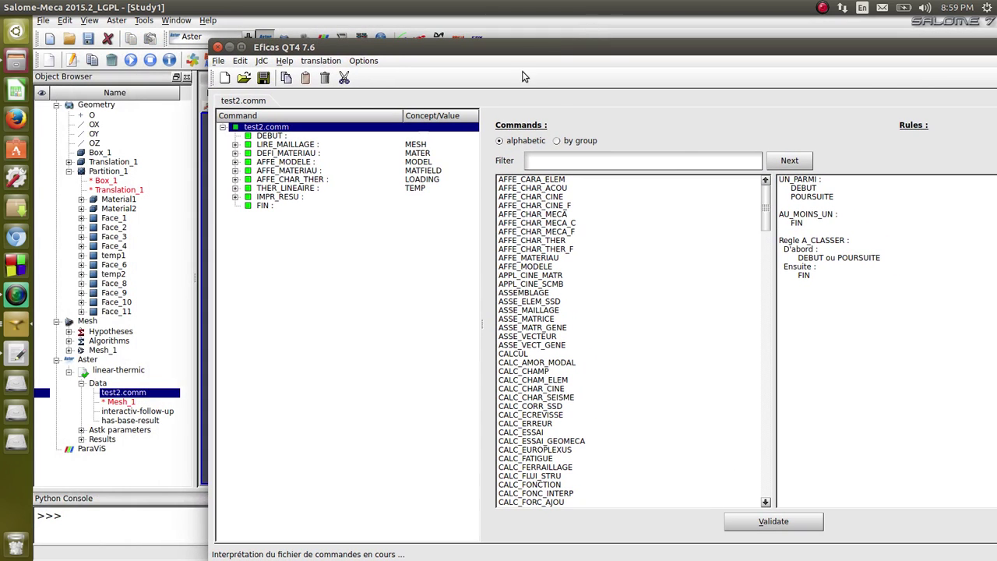
Examine the DEFI_MATERIAU, AFFE_MODELE and LIRE_MAILLAGE commands of test2.comm, including the material's THER entry and the available keywords
left_click(235, 161)
left_click(235, 153)
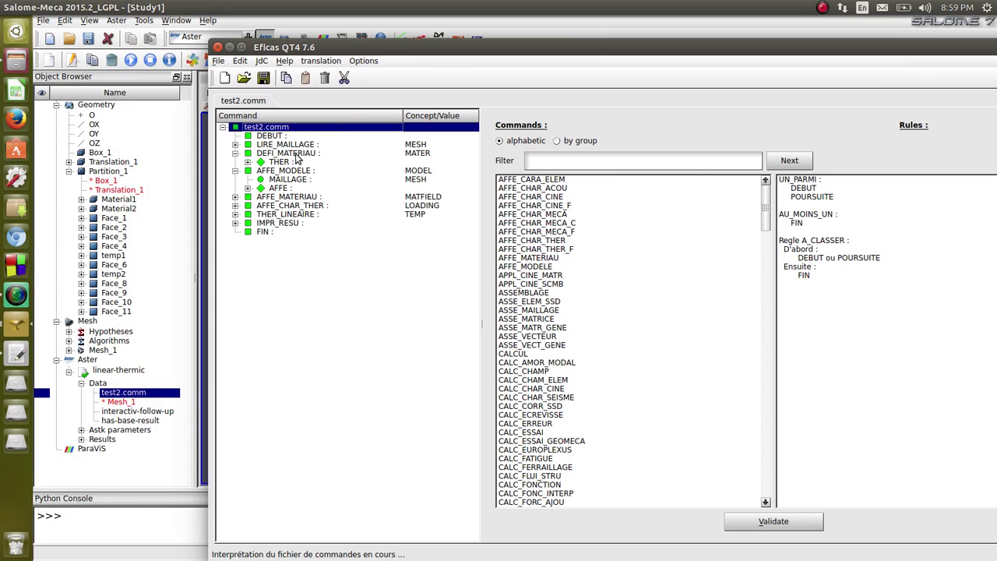
left_click(248, 162)
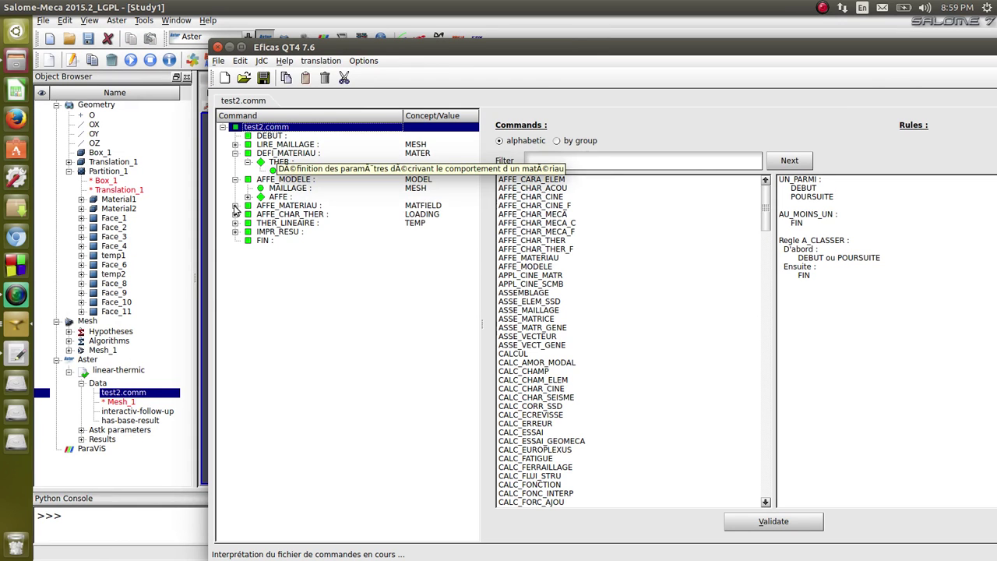
left_click(235, 154)
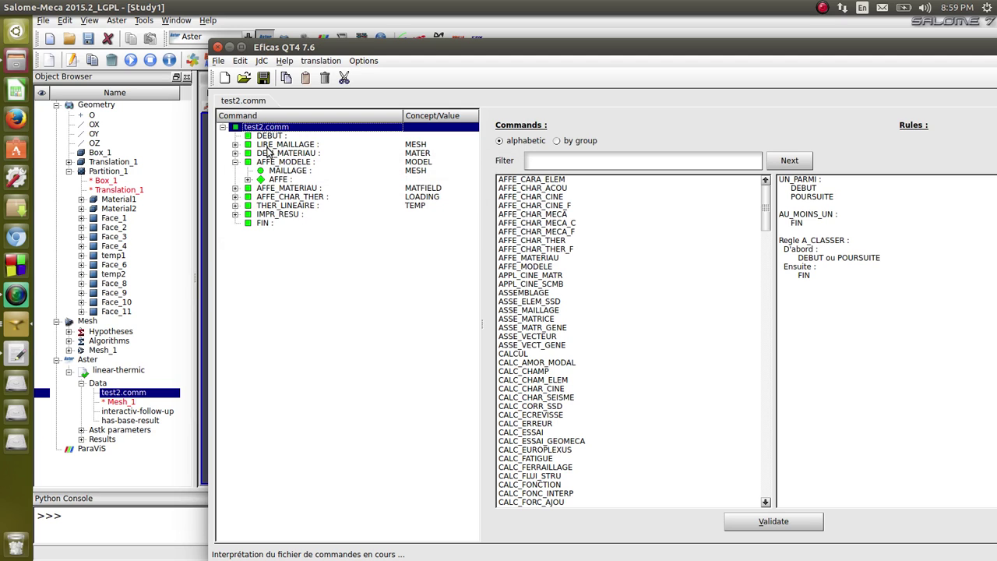
double_click(277, 153)
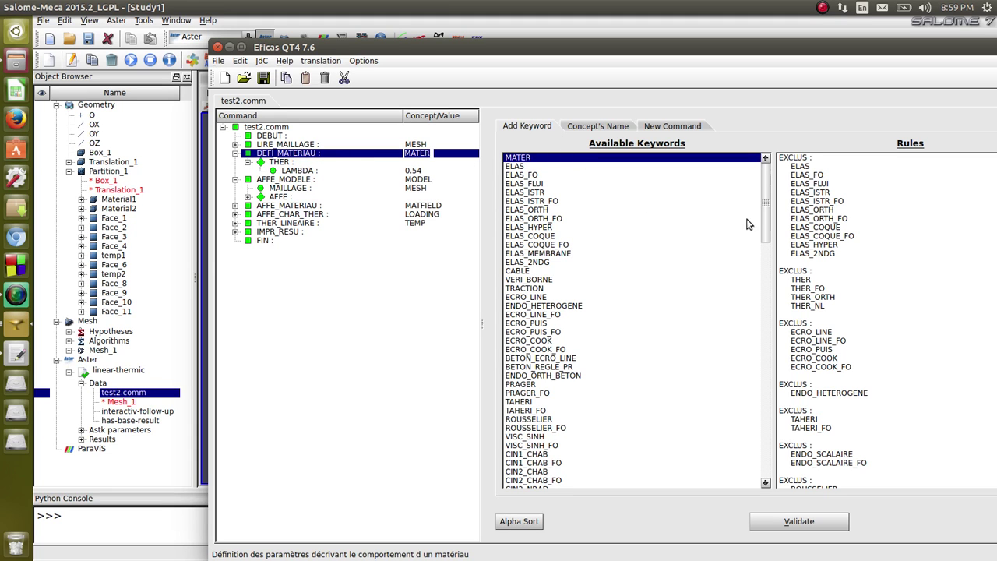
left_click_drag(767, 226, 771, 189)
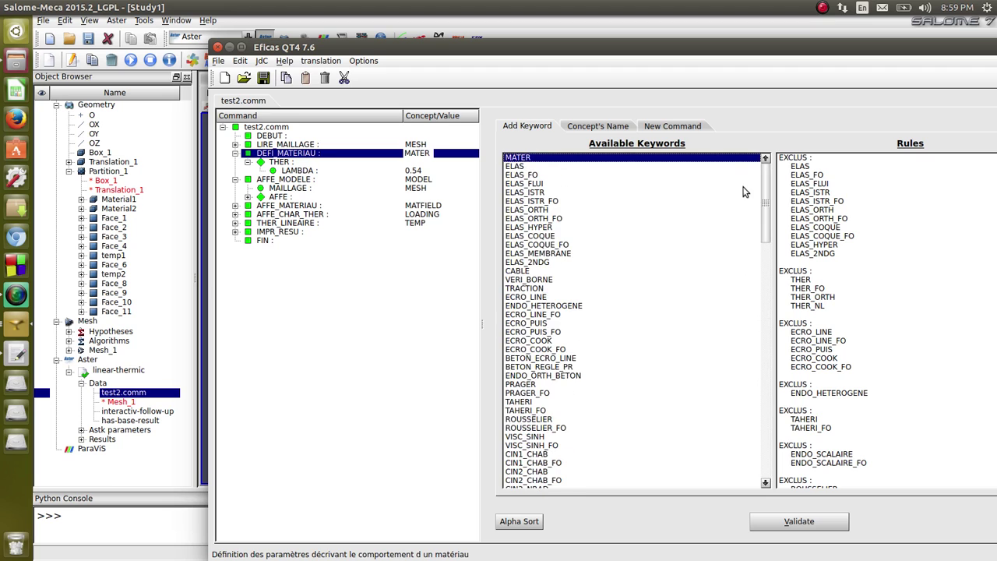
left_click(289, 145)
left_click(235, 144)
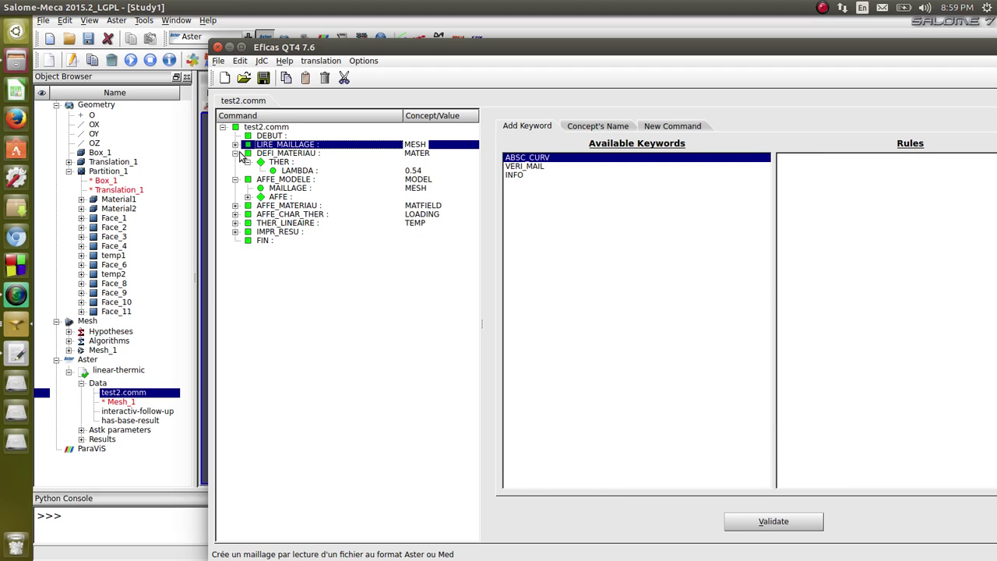
left_click(235, 154)
left_click(235, 162)
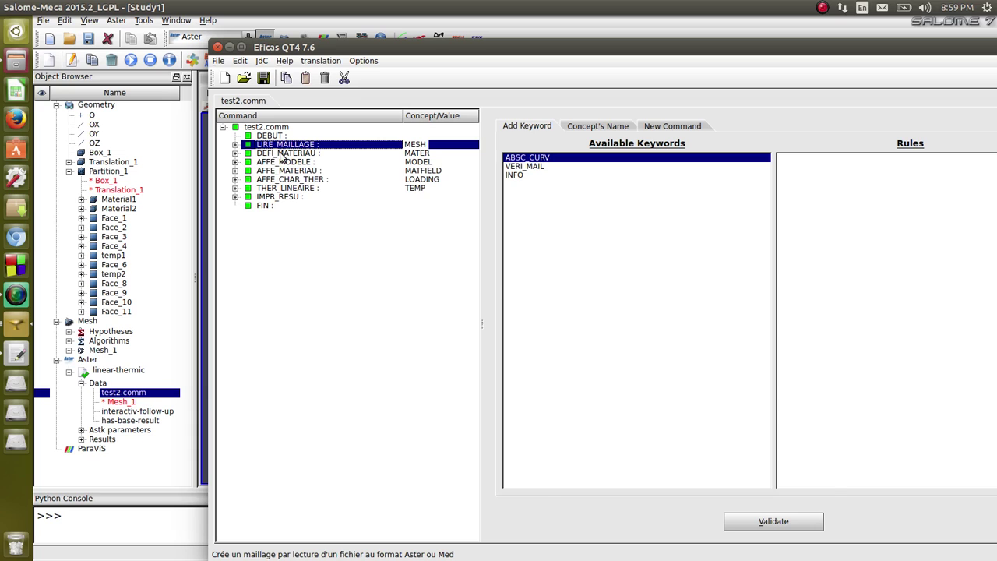
Add a second DEFI_MATERIAU command directly after the existing one and name its concept MATER2
left_click(285, 153)
left_click(235, 153)
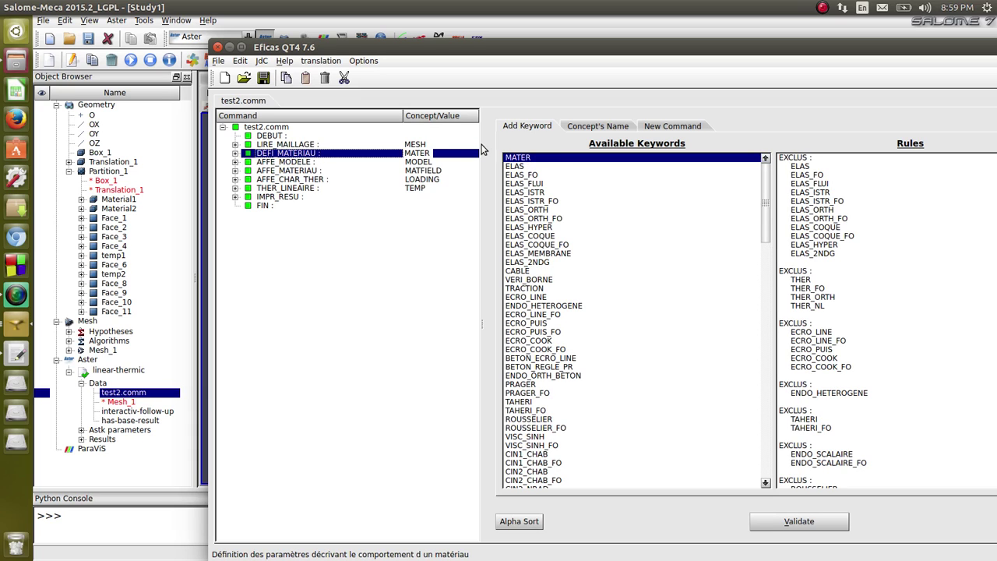
left_click(685, 125)
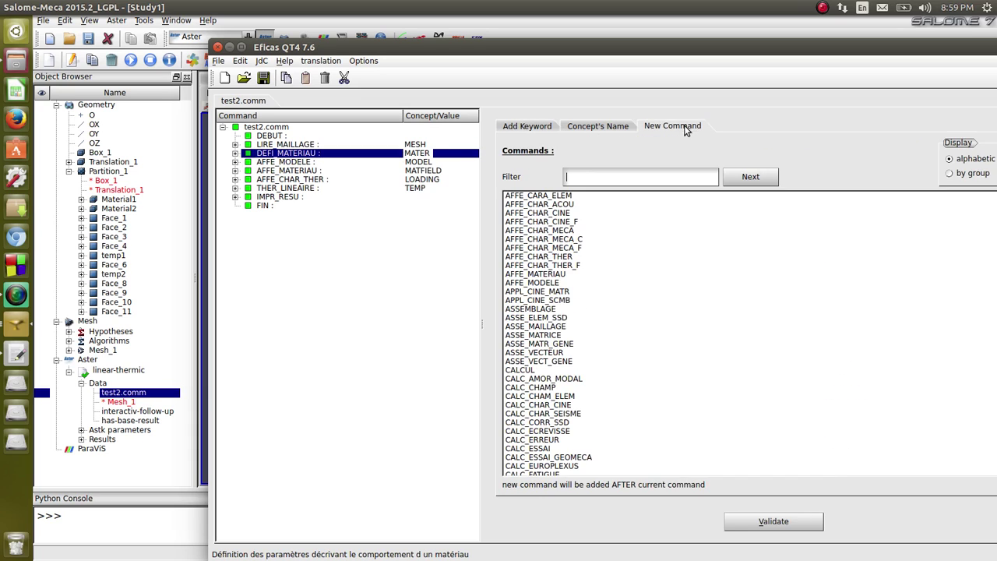
type("defi")
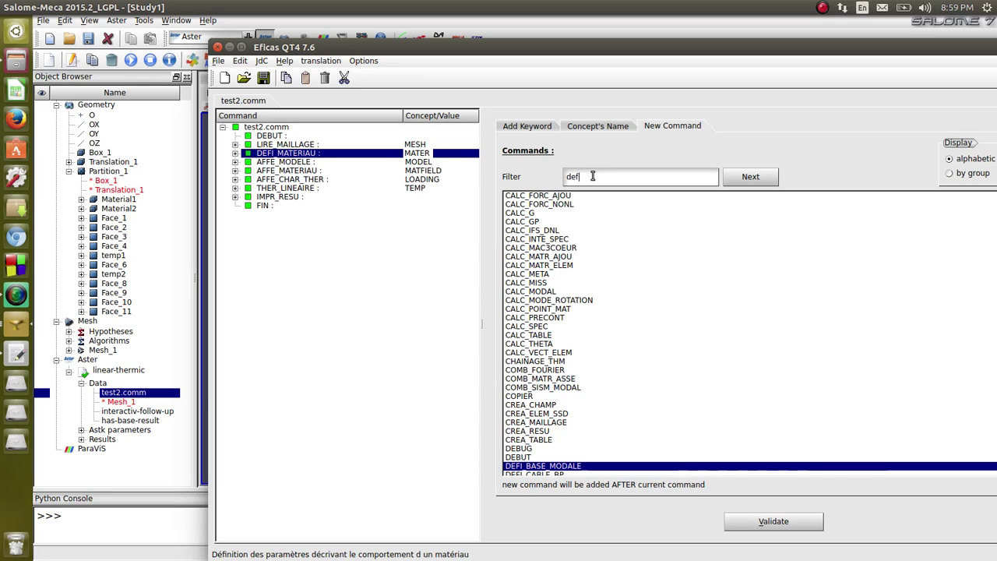
scroll(645, 423, "down", 3)
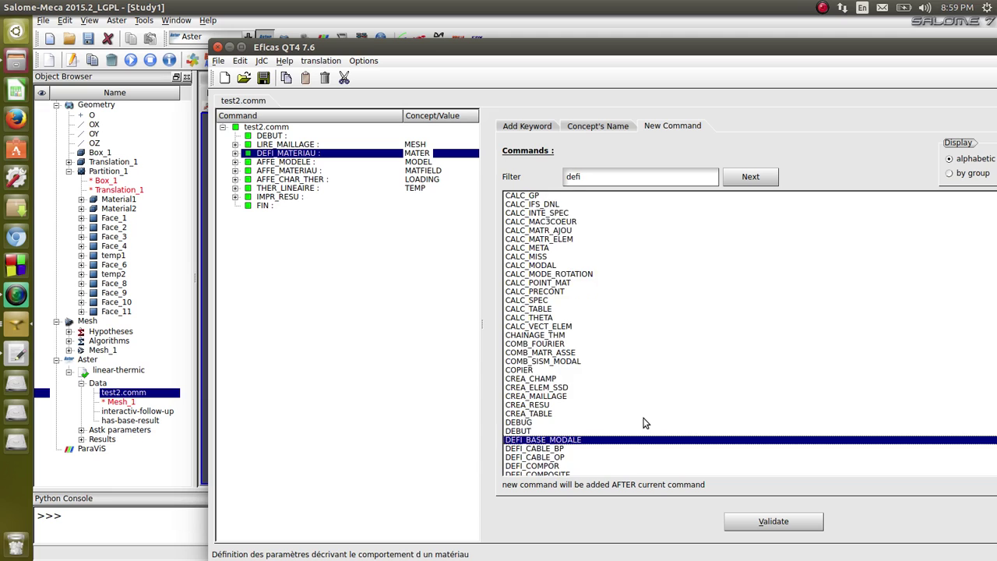
scroll(645, 423, "down", 4)
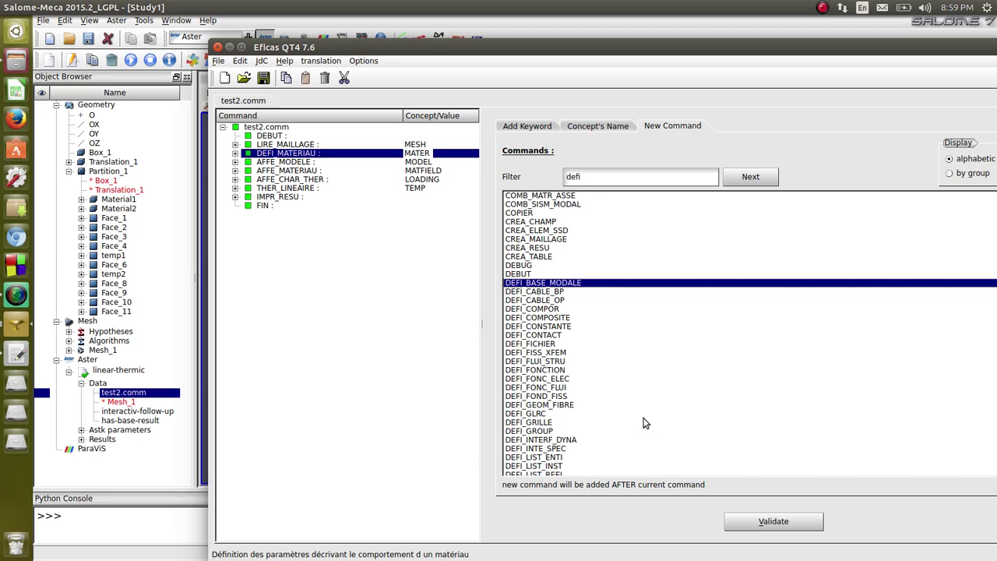
scroll(645, 423, "down", 2)
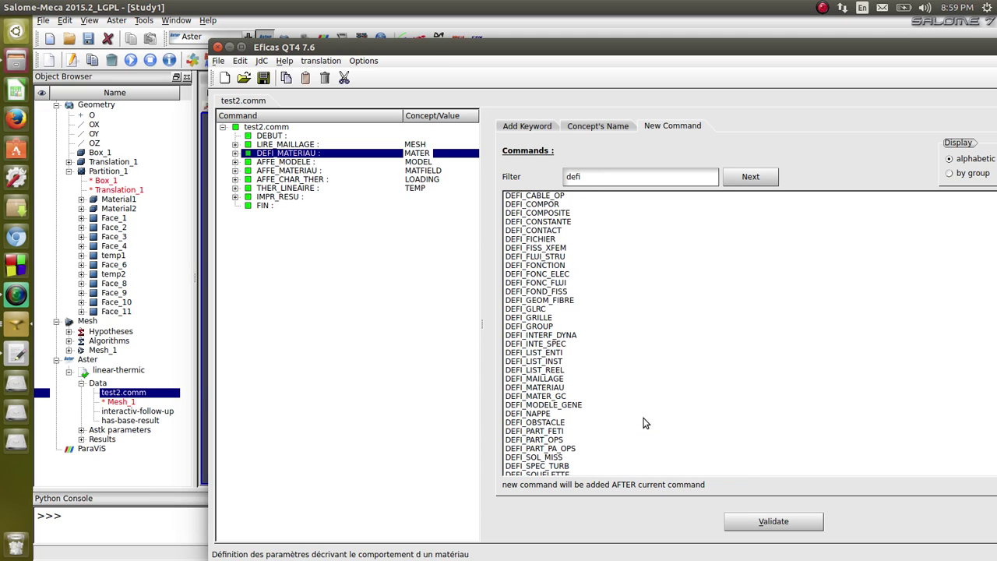
left_click(568, 388)
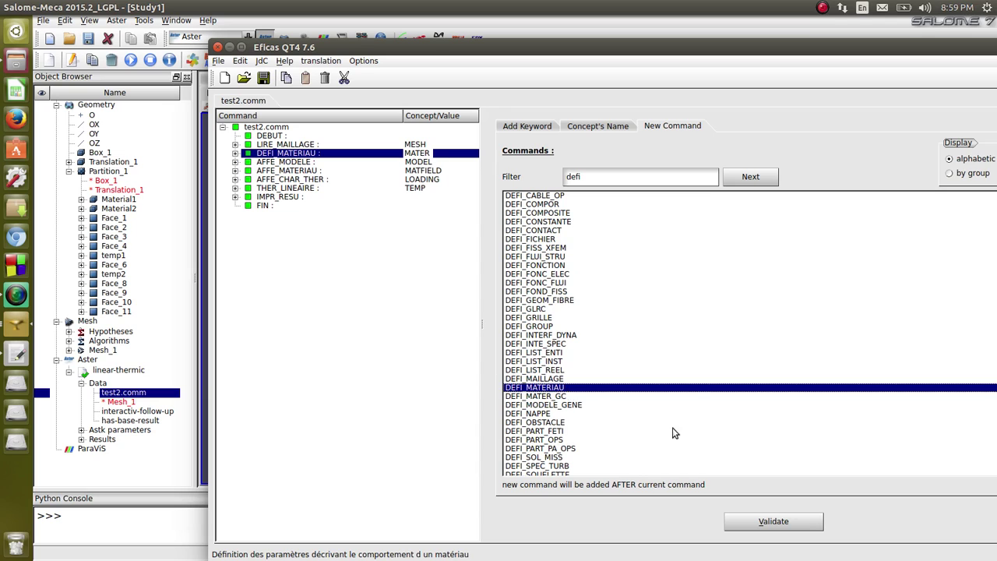
left_click(799, 523)
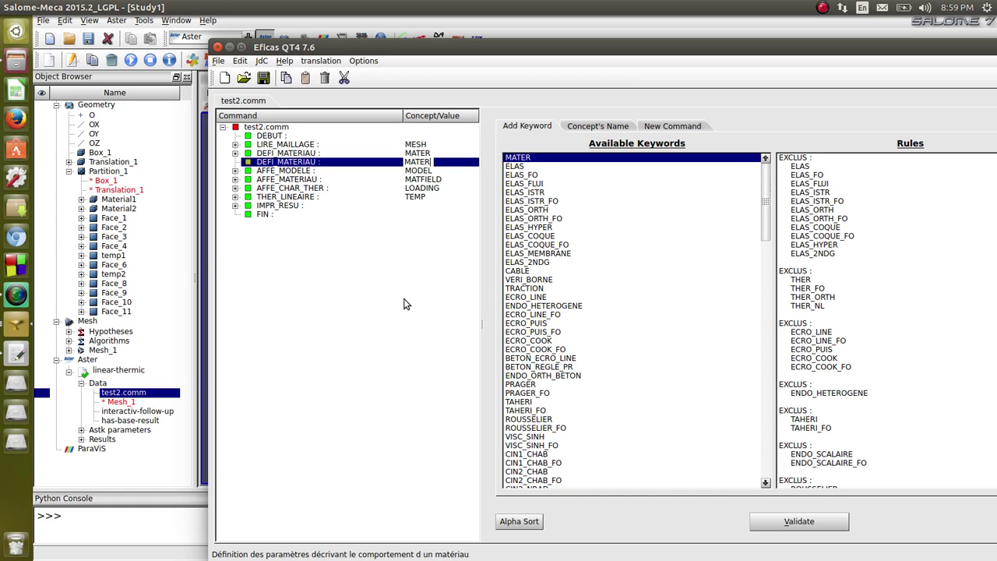
type("2")
key("Return")
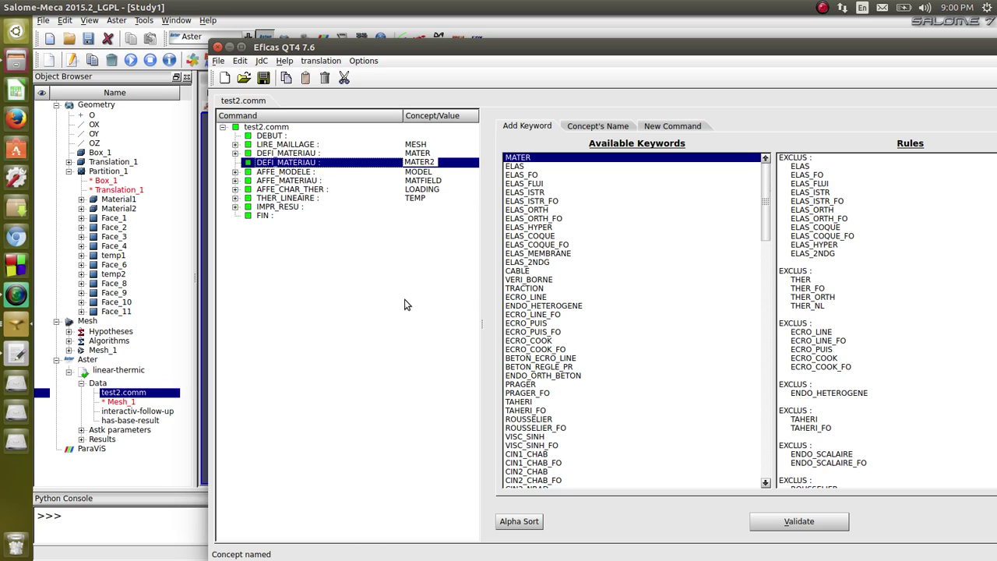
Add the THER keyword to the MATER2 material definition, using the first DEFI_MATERIAU as reference
left_click(235, 153)
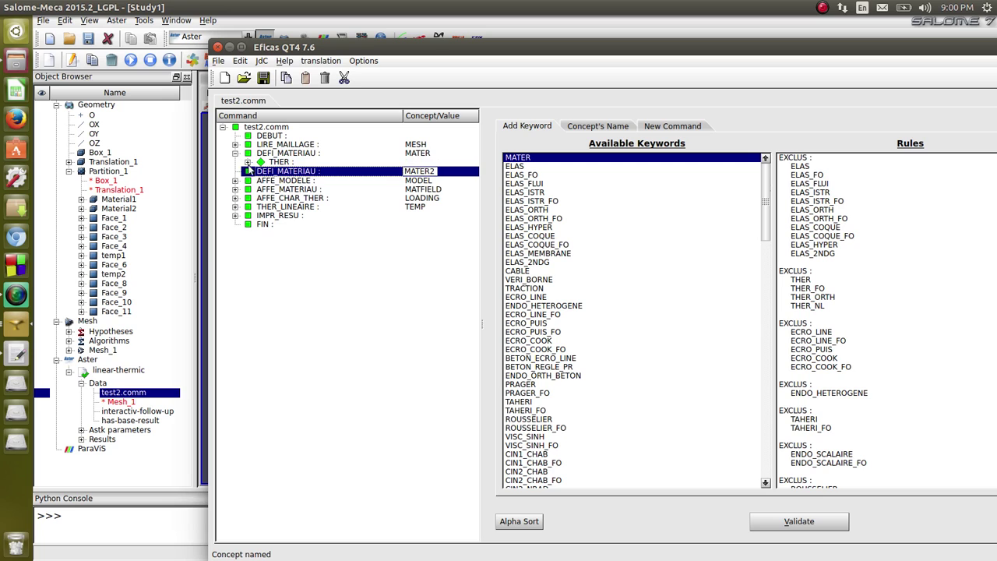
left_click(810, 280)
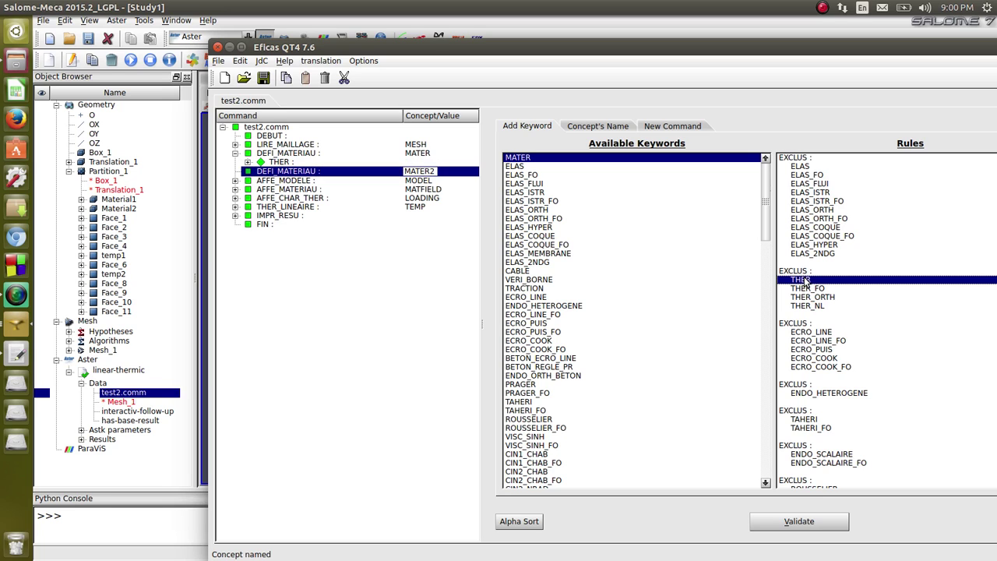